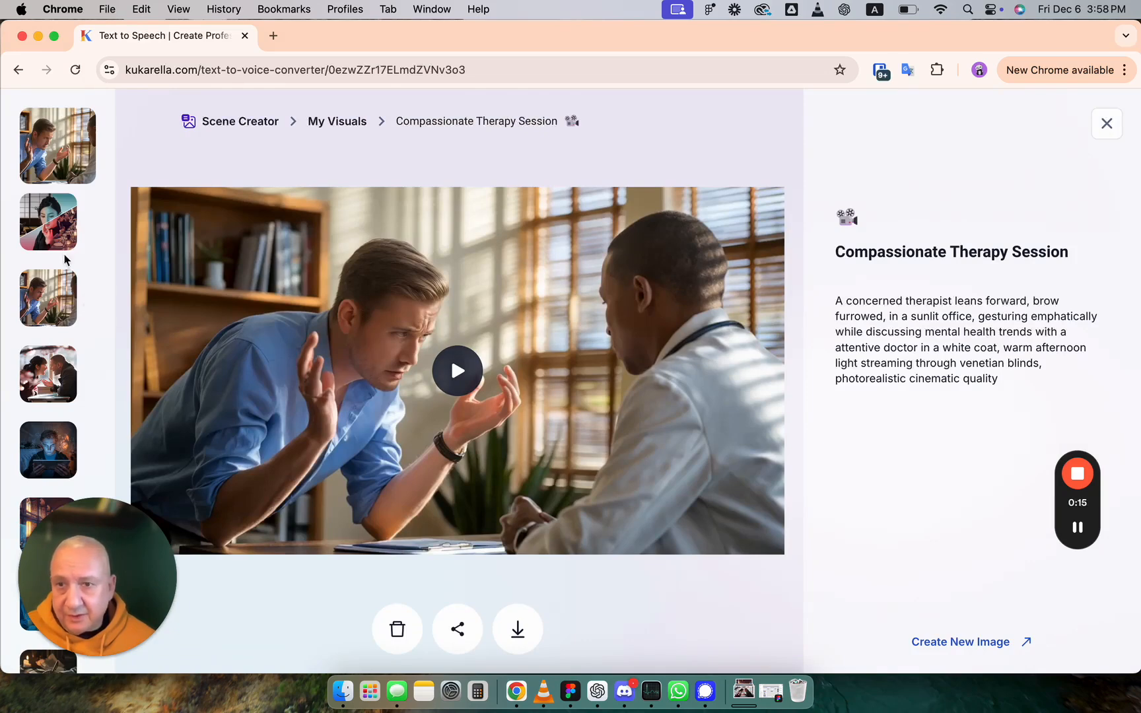
- Play the Compassionate Therapy Session video, view the Frantic Quill Scribe video, and close the visuals viewer
{"action": "left_click", "coordinate": [48, 296]}
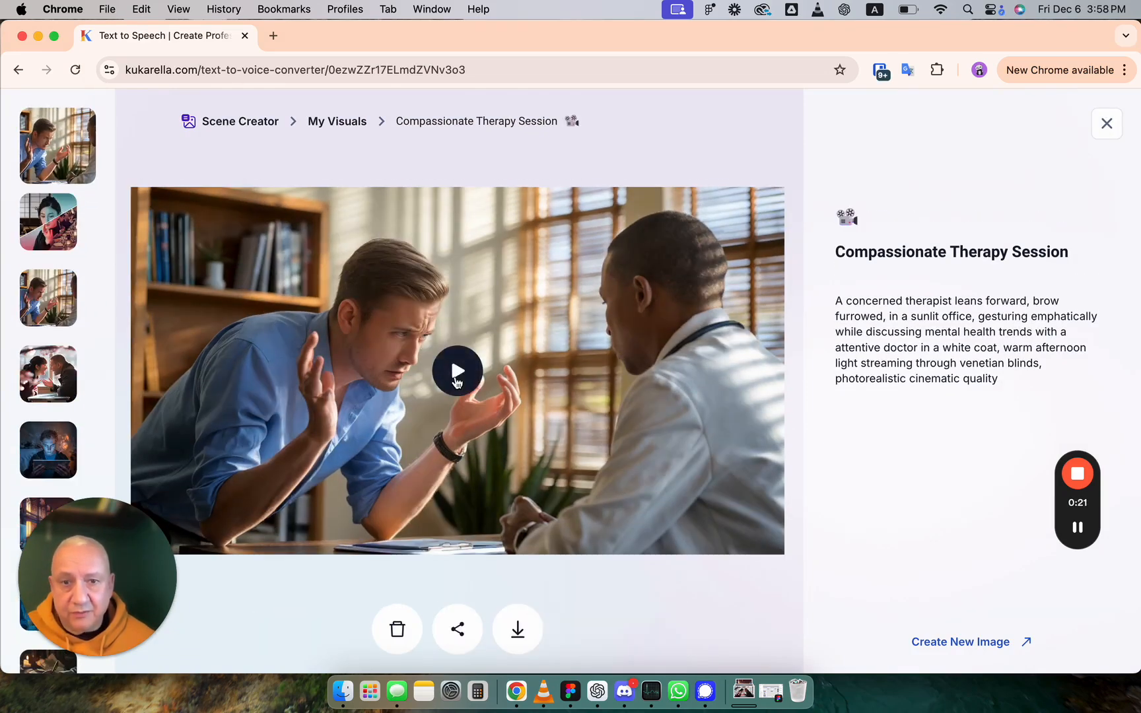
{"action": "left_click", "coordinate": [456, 380]}
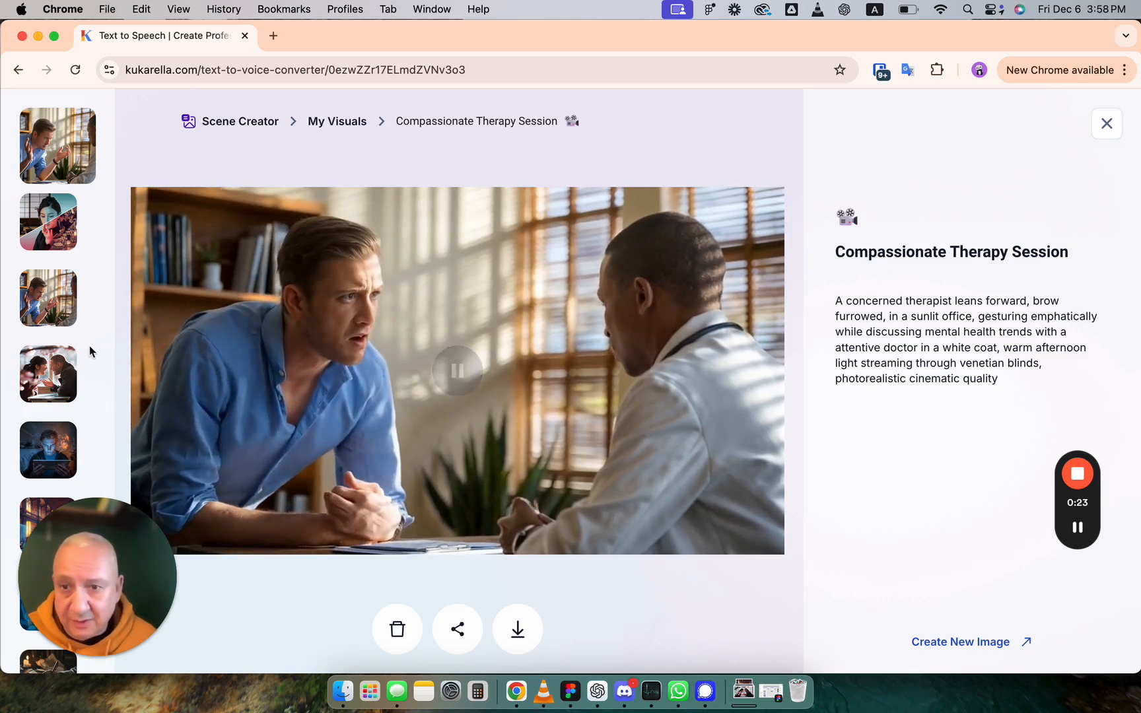
{"action": "scroll", "coordinate": [89, 351], "scroll_direction": "down", "scroll_amount": 3}
{"action": "scroll", "coordinate": [73, 387], "scroll_direction": "down", "scroll_amount": 2}
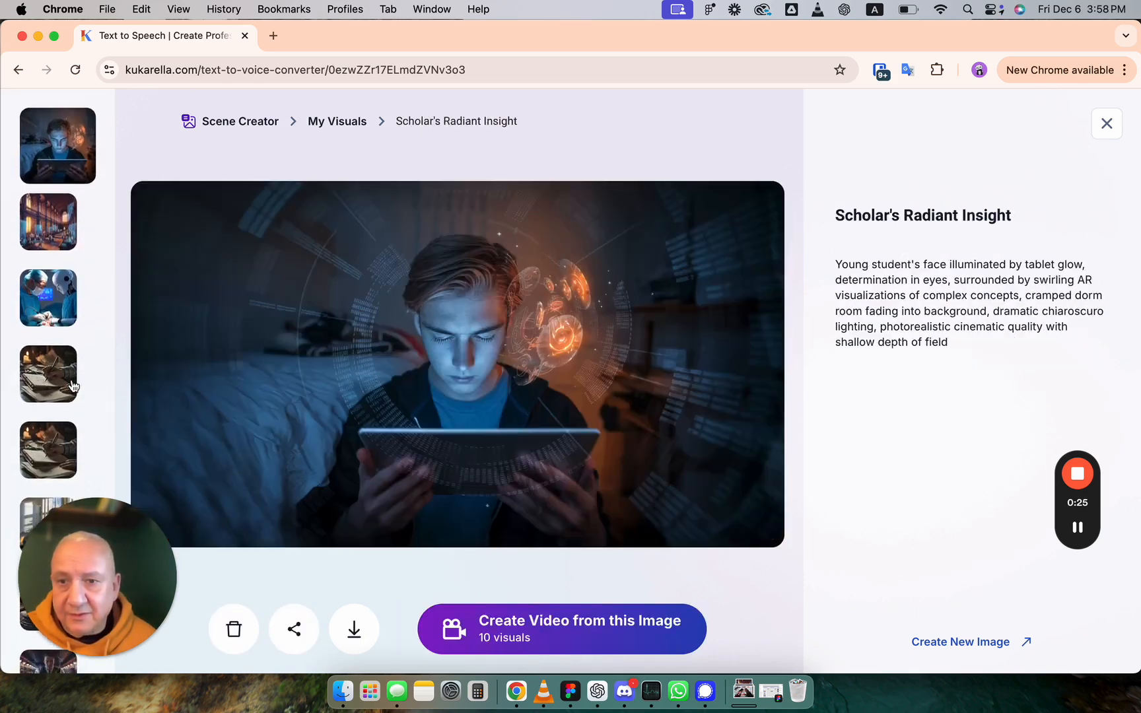
{"action": "left_click", "coordinate": [63, 380]}
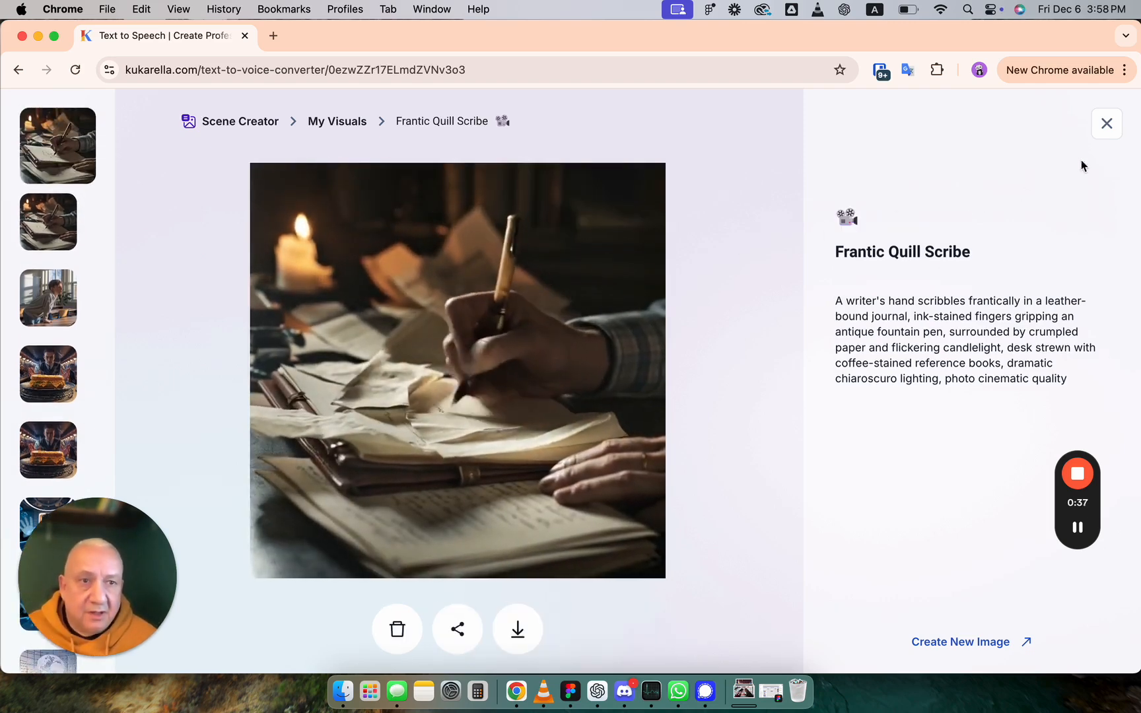
{"action": "left_click", "coordinate": [1107, 123]}
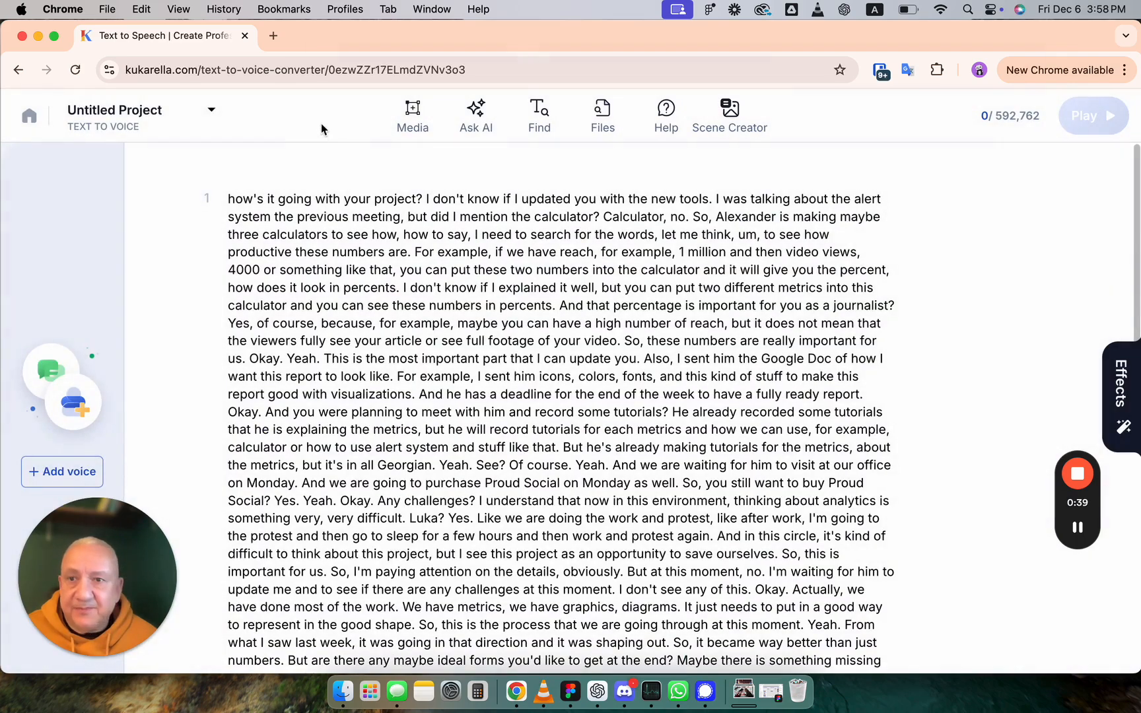
- Open the Cultural Nuances dialogue project and bring up the image ideas for a new Scene Creator image
{"action": "left_click", "coordinate": [29, 115]}
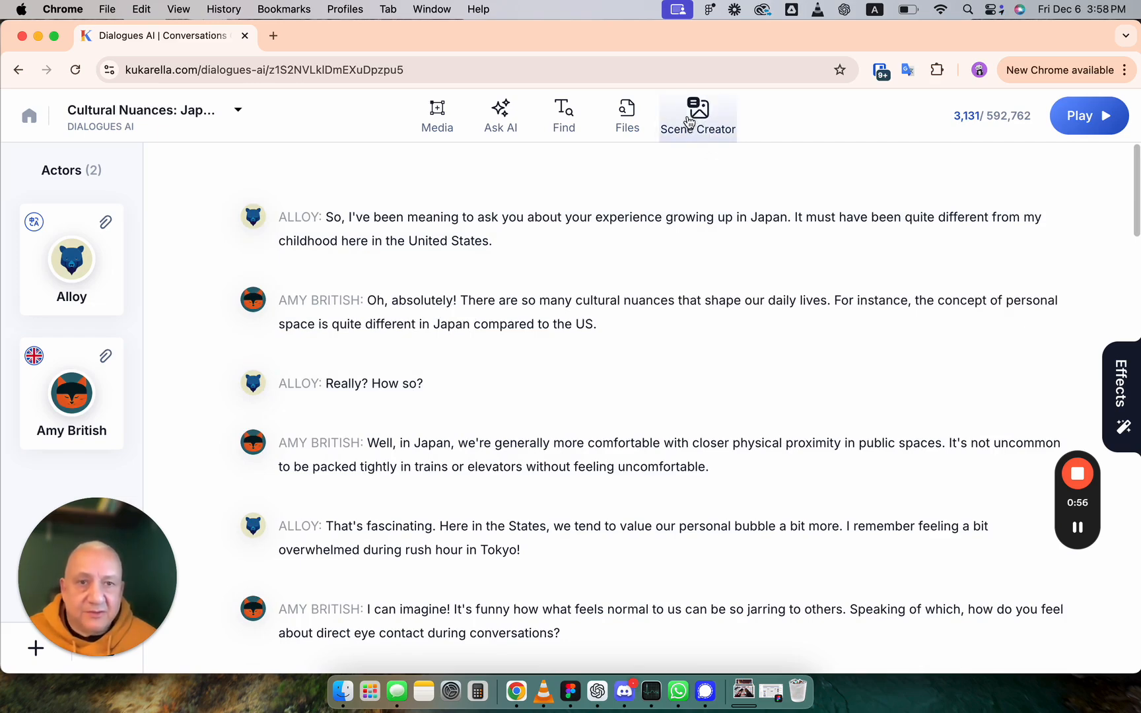
{"action": "left_click", "coordinate": [689, 116]}
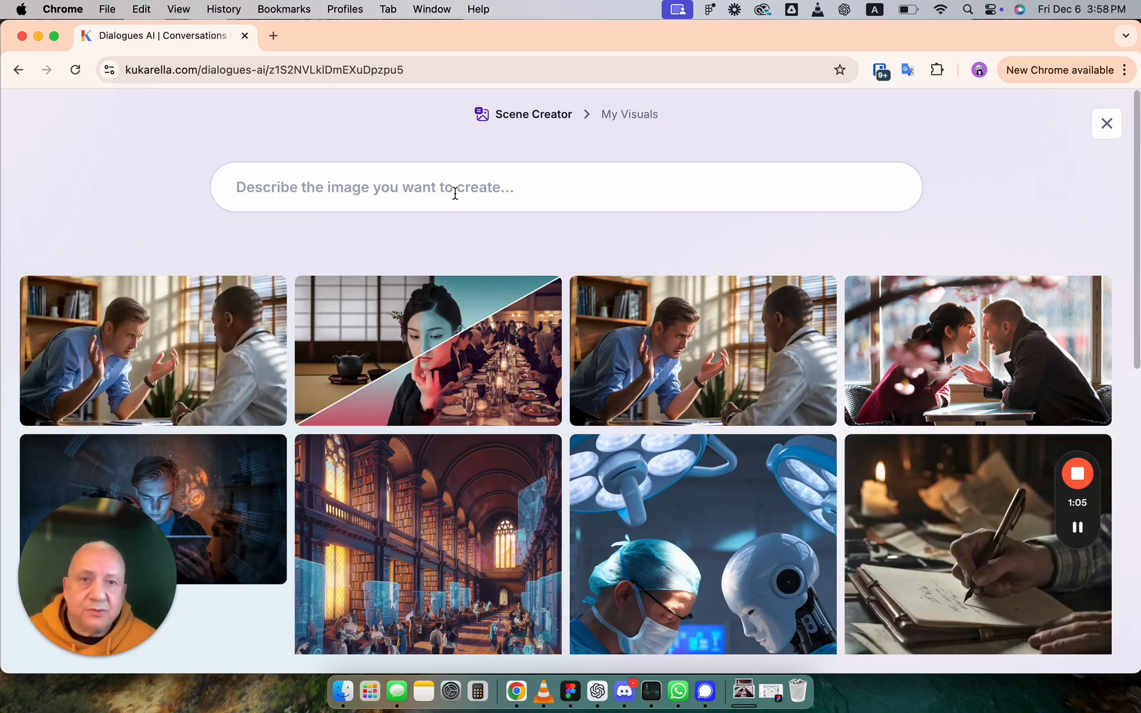
{"action": "left_click", "coordinate": [455, 193]}
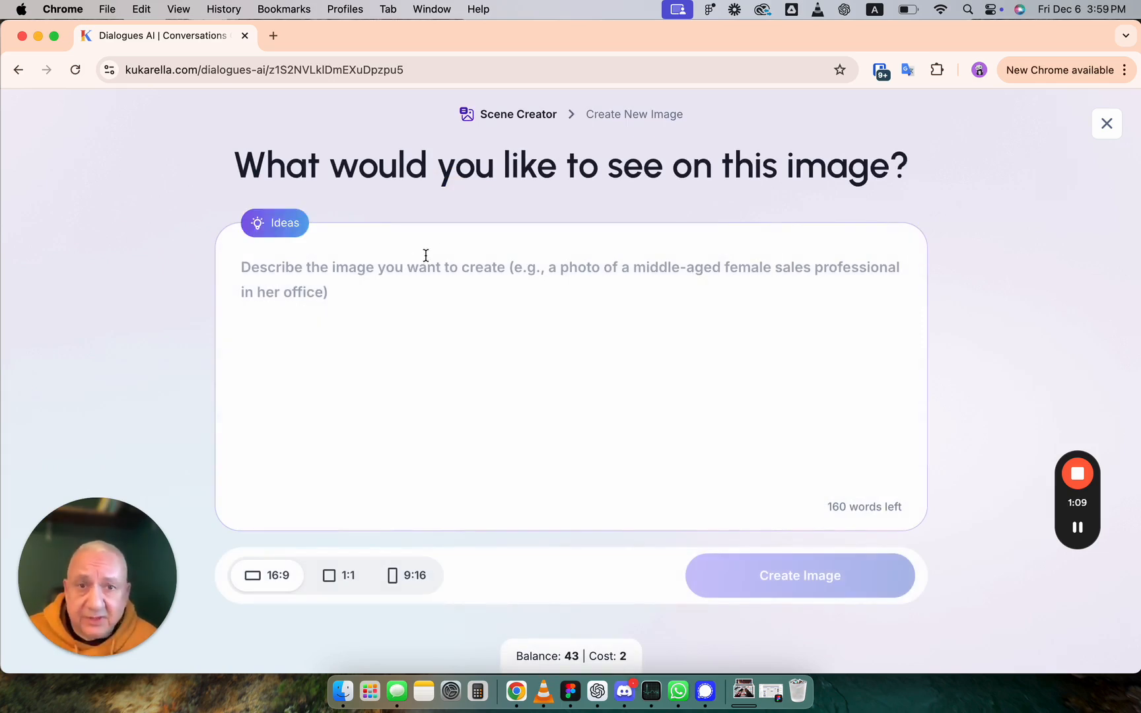
{"action": "left_click", "coordinate": [269, 228]}
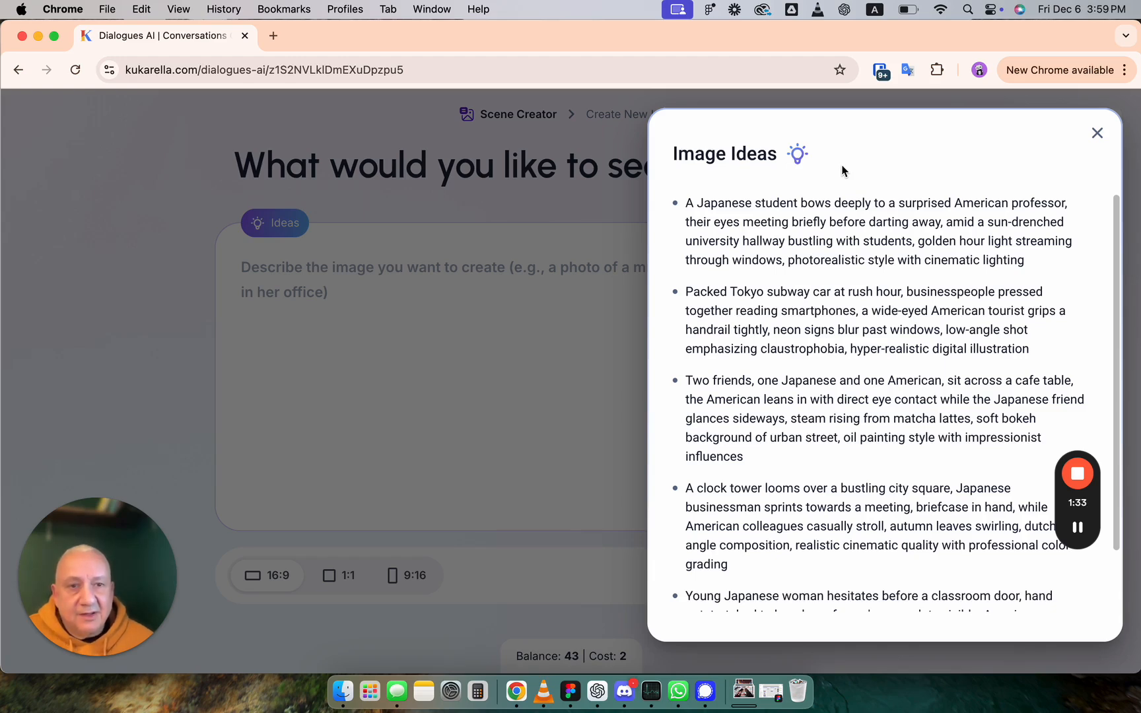
- Use the idea of two friends across a cafe table as the prompt, append ", photorelistic", and generate the 16:9 image
{"action": "left_click", "coordinate": [840, 317]}
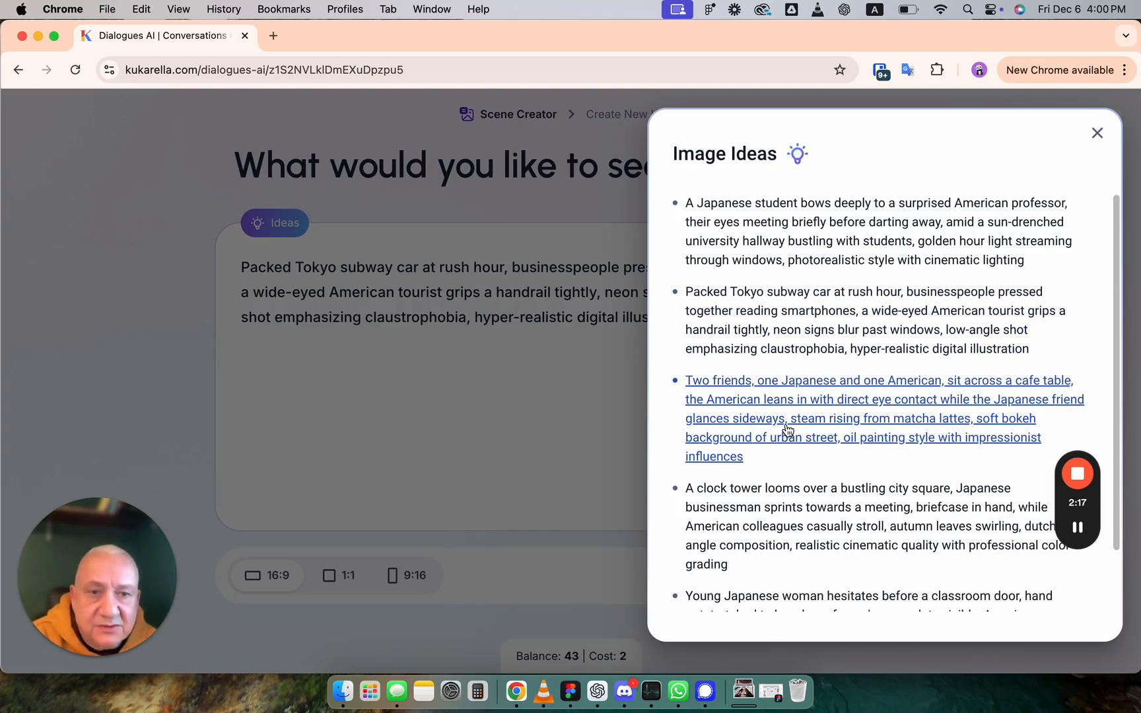
{"action": "left_click", "coordinate": [872, 405]}
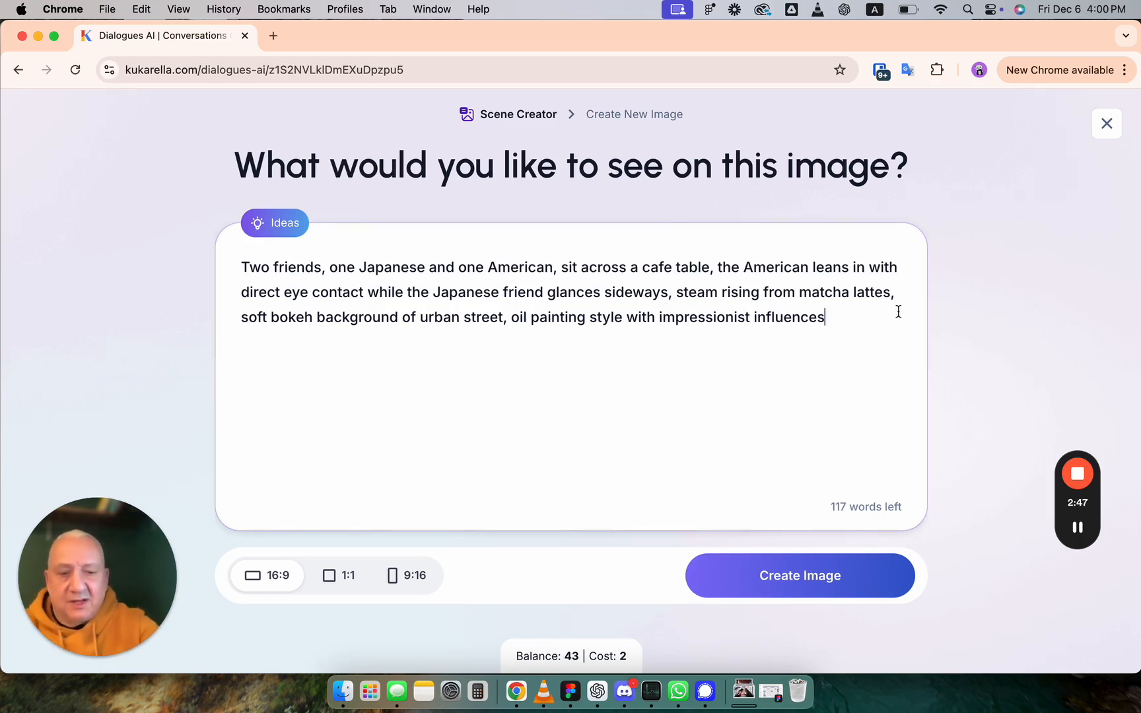
{"action": "type", "text": ", p"}
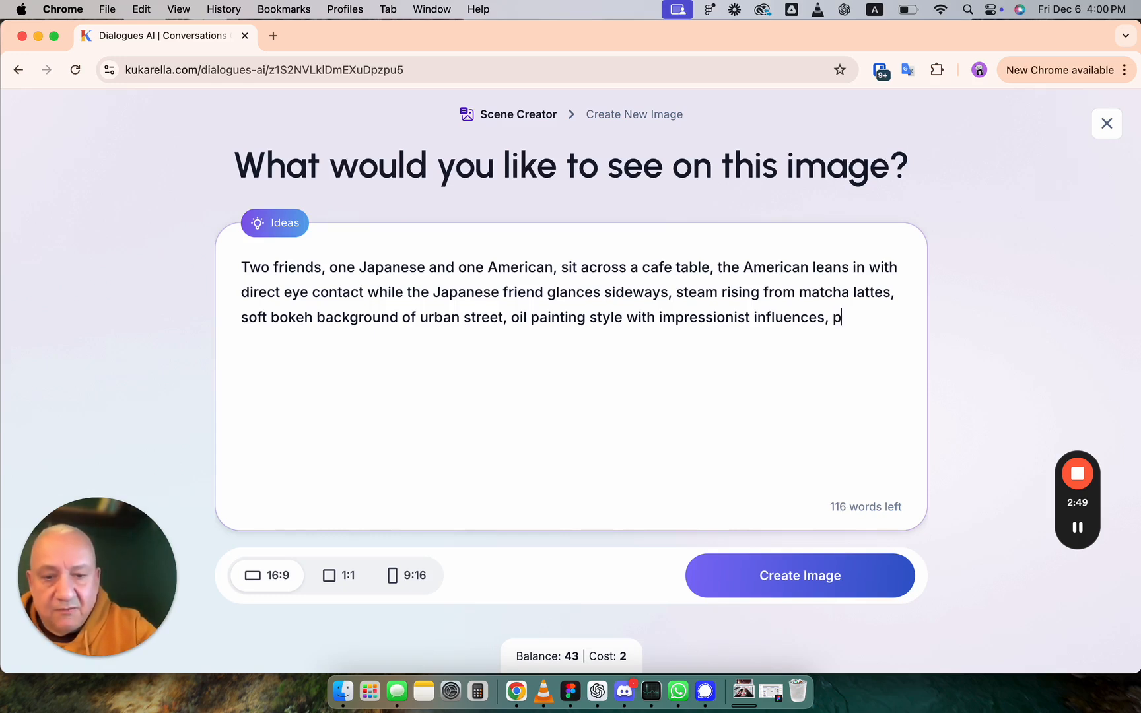
{"action": "type", "text": "hotorealistic"}
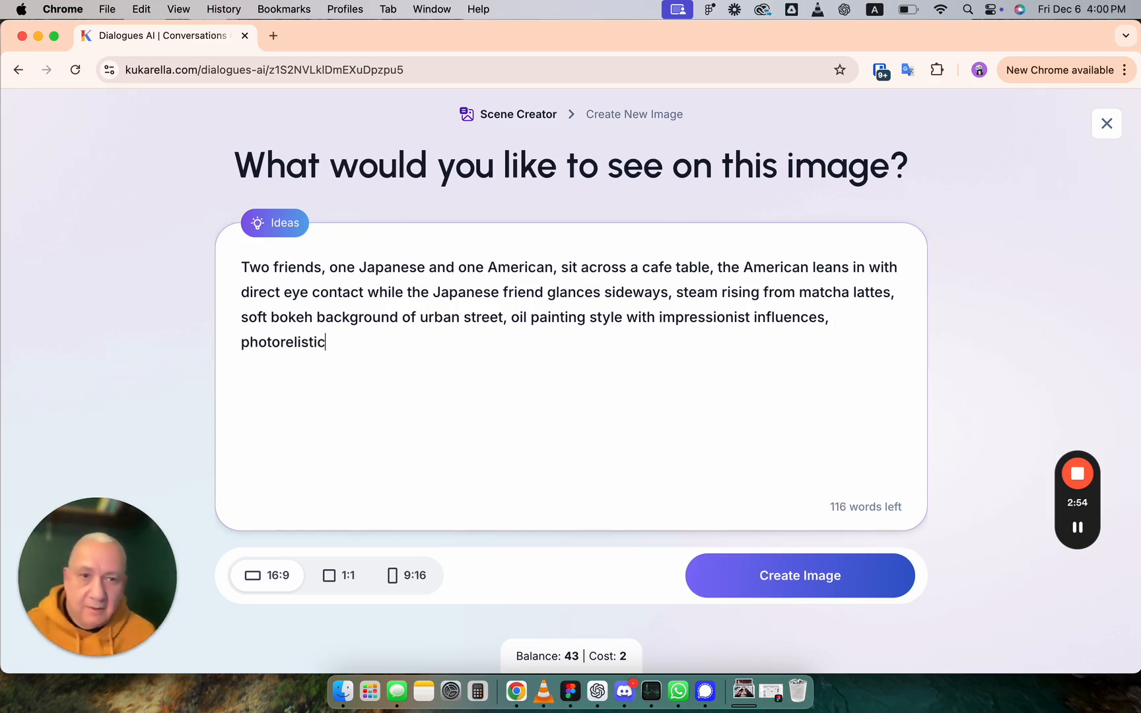
{"action": "left_click", "coordinate": [760, 575]}
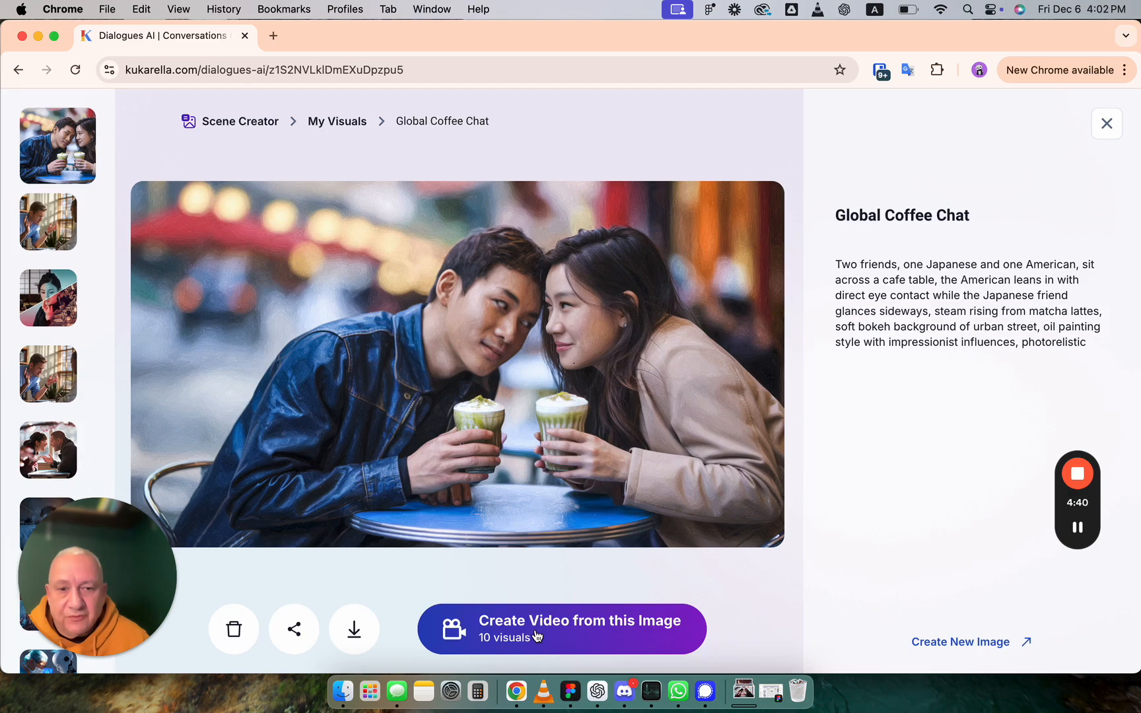
- Create a video from the generated cafe image, play it, and return to the dialogue
{"action": "left_click", "coordinate": [537, 636]}
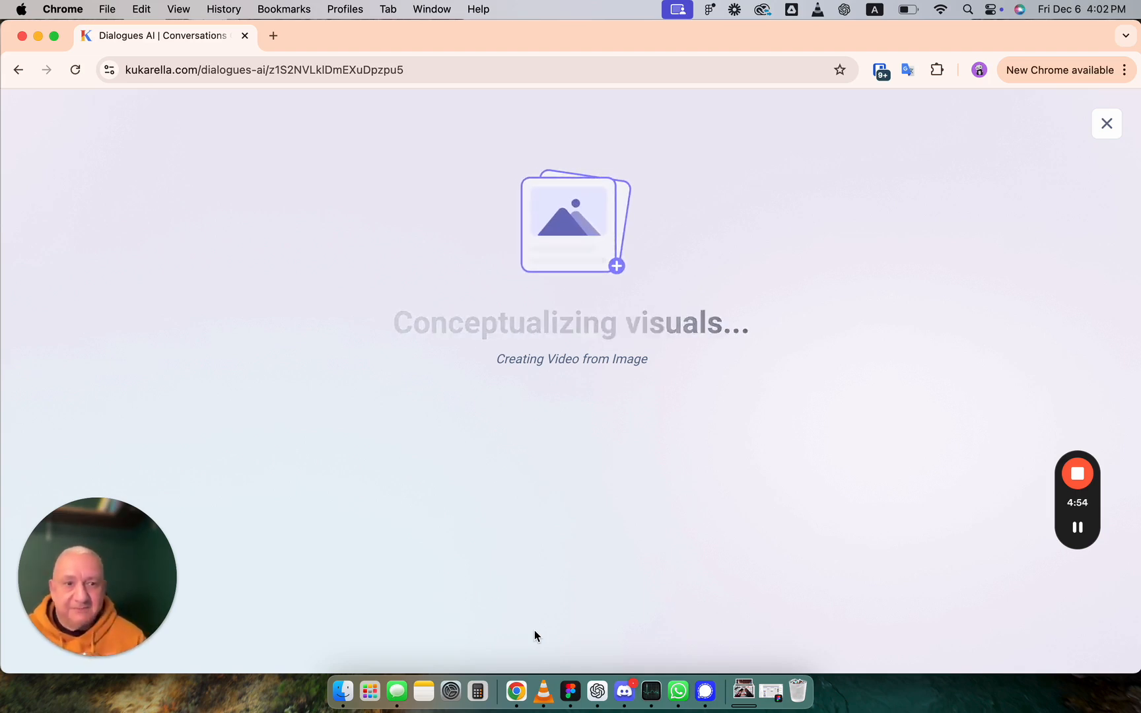
{"action": "mouse_move", "coordinate": [1061, 538]}
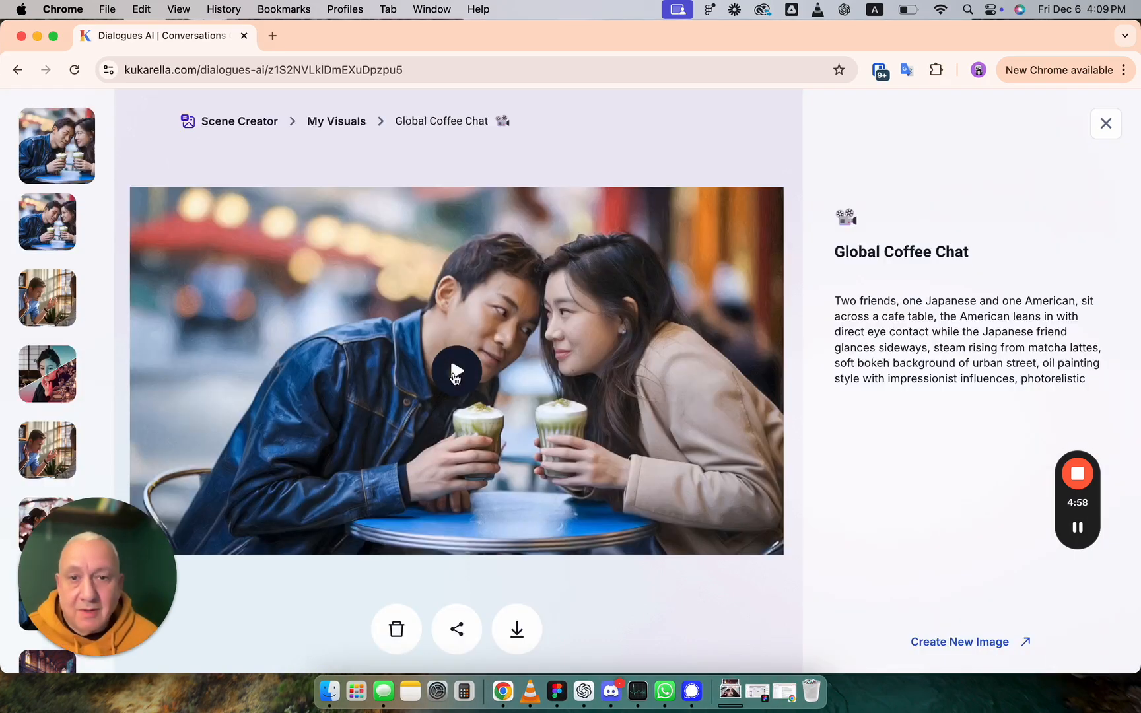
{"action": "left_click", "coordinate": [455, 375]}
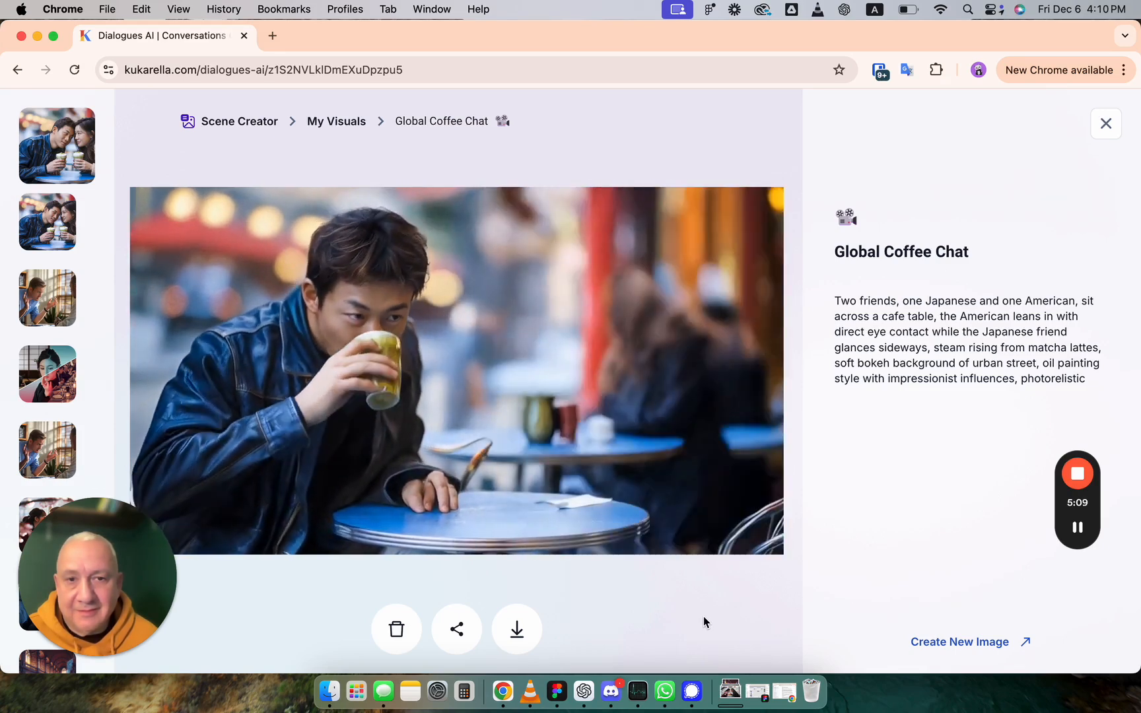
{"action": "mouse_move", "coordinate": [443, 410]}
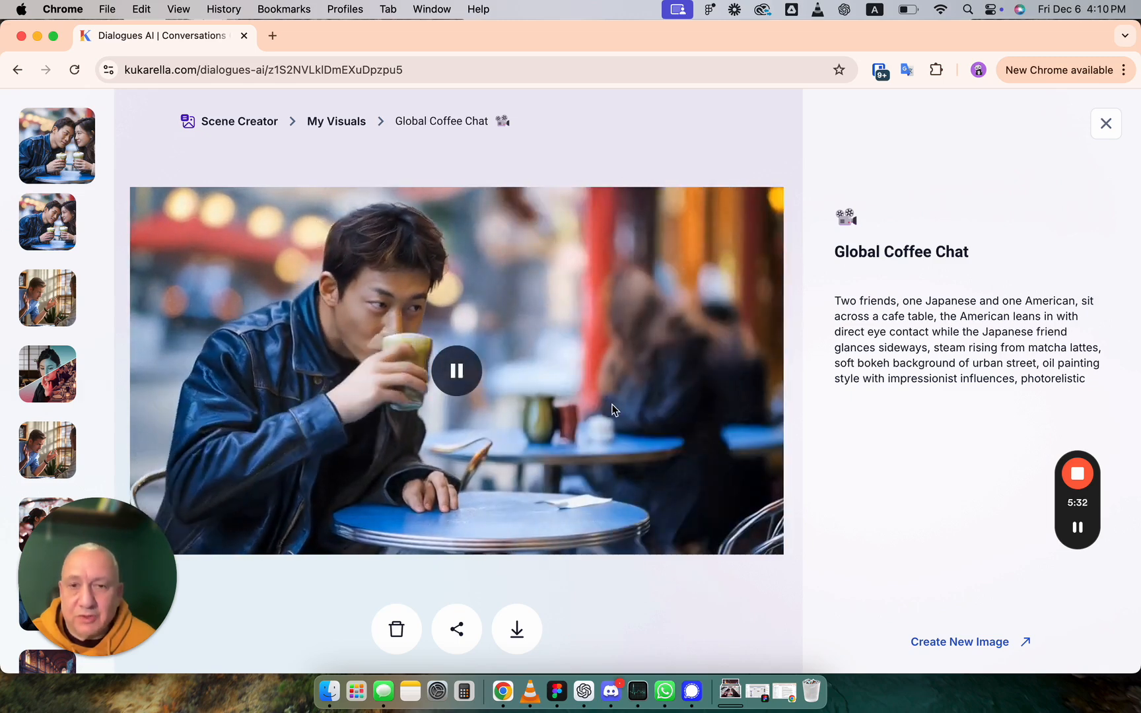
{"action": "left_click", "coordinate": [1107, 124]}
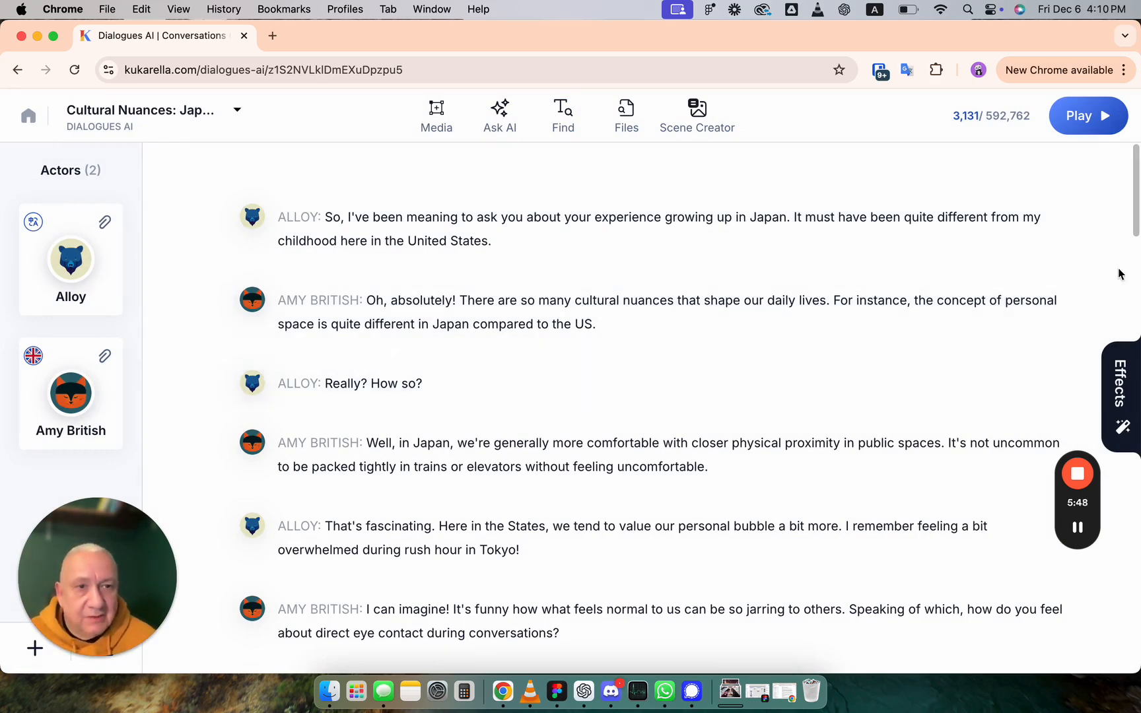
- Ask KukaGenie "what image would Tarantino choose to illustrate this dialogue? describe for ai image generator"
{"action": "left_click", "coordinate": [501, 116]}
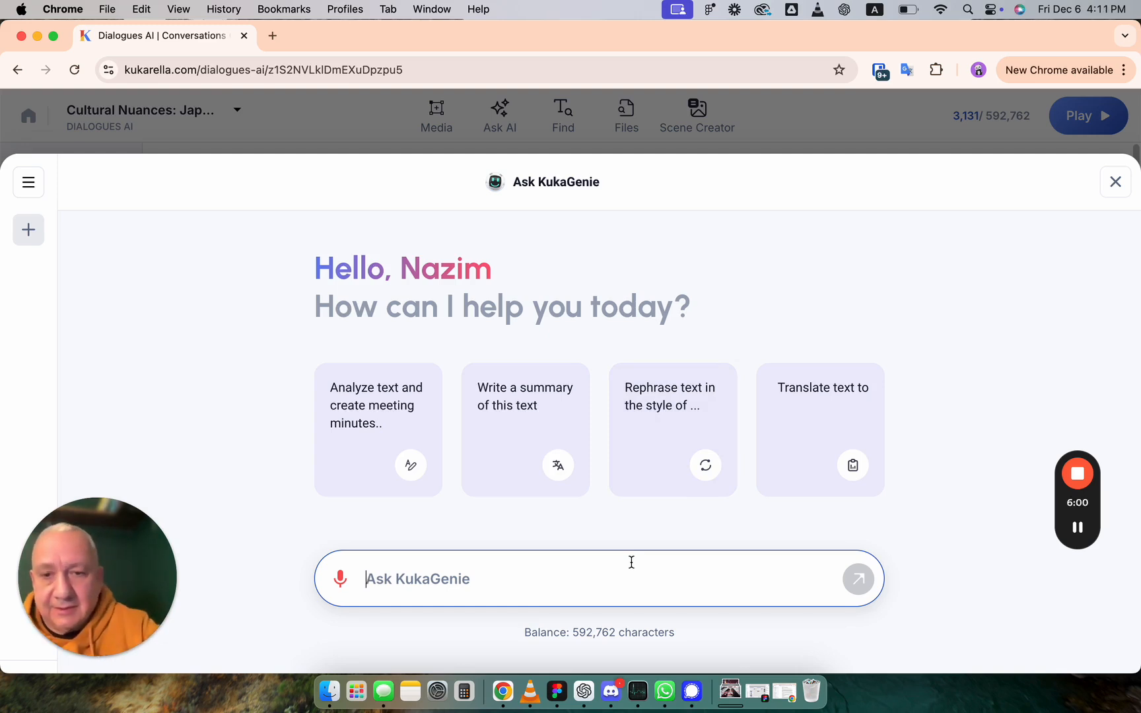
{"action": "type", "text": "wh"}
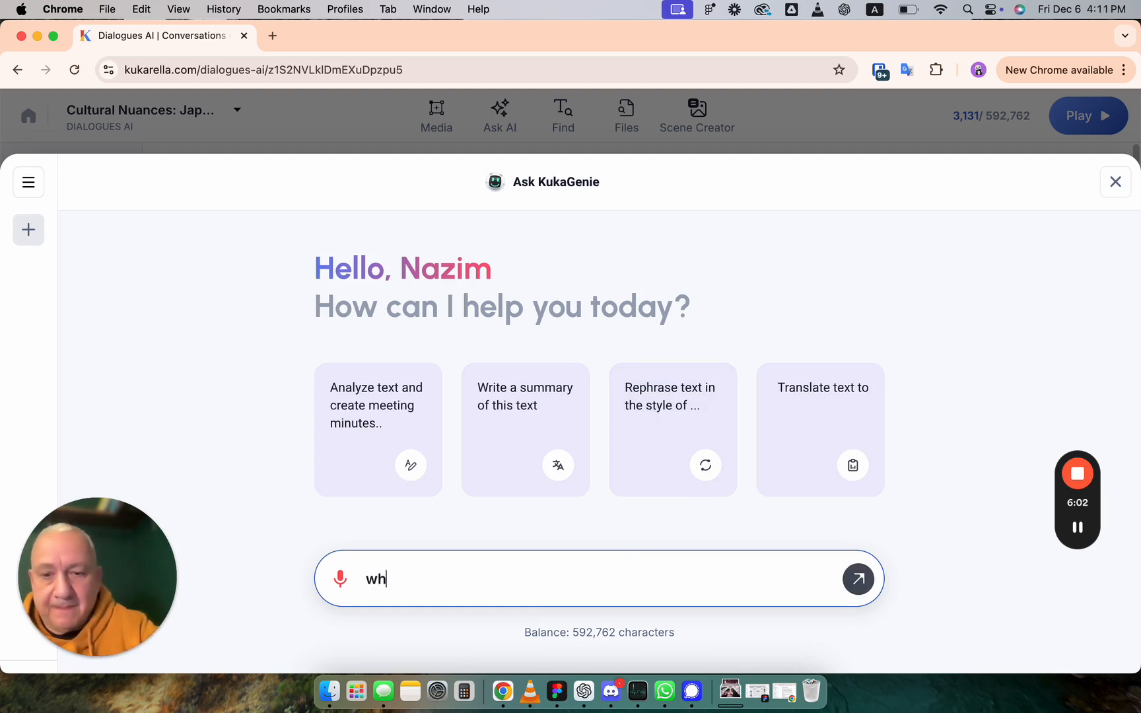
{"action": "type", "text": "at image wou"}
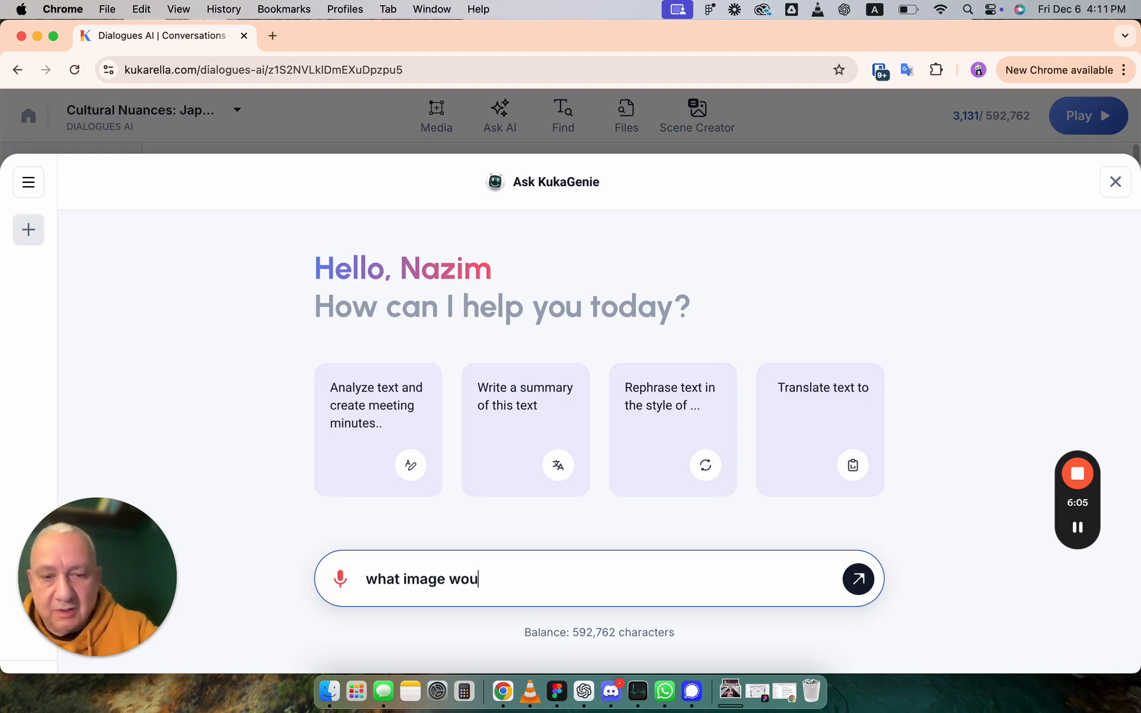
{"action": "type", "text": "ld Taran"}
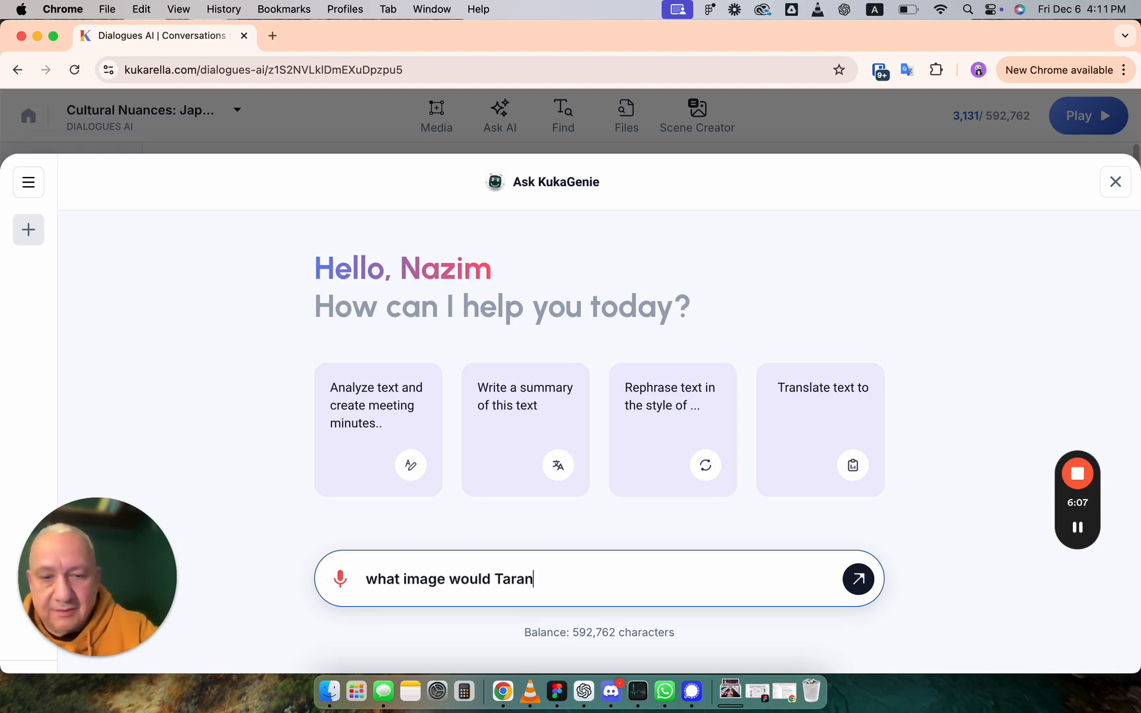
{"action": "type", "text": "tino ch"}
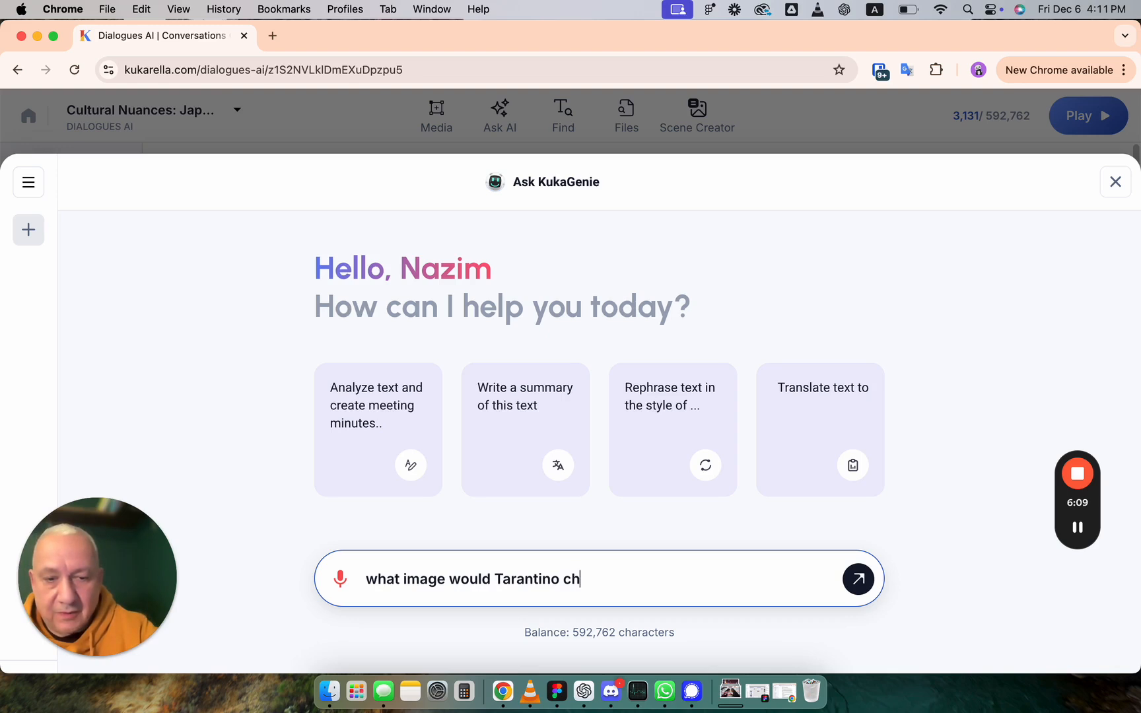
{"action": "type", "text": "oose to "}
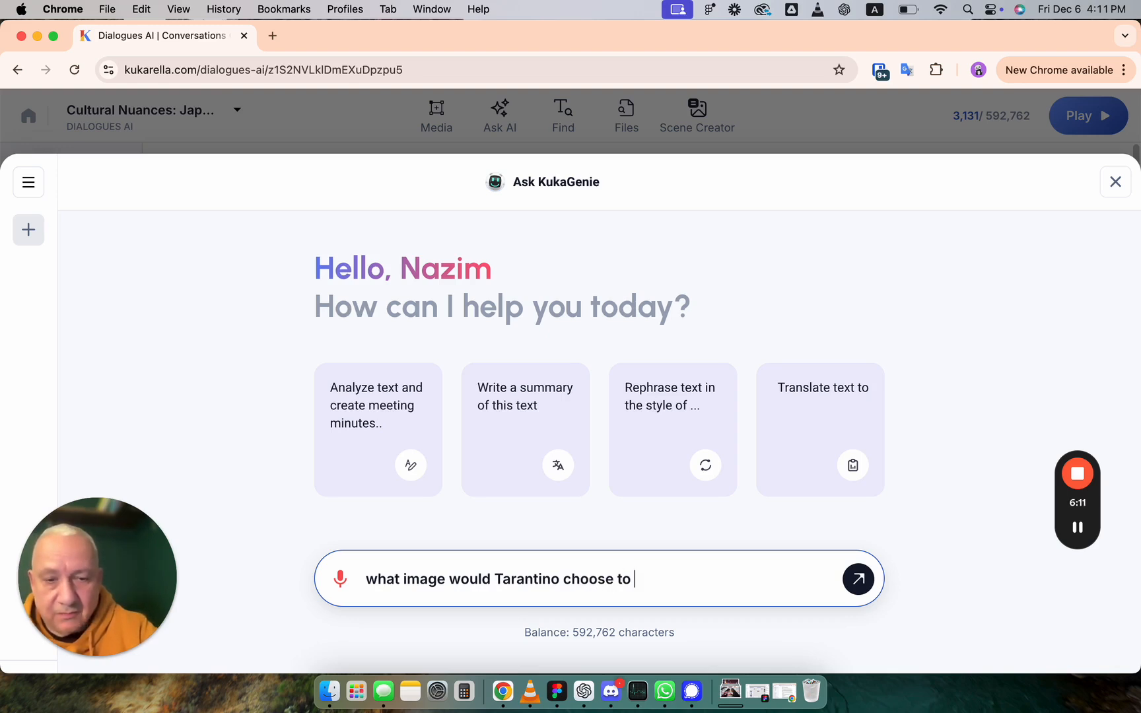
{"action": "type", "text": "illustrat"}
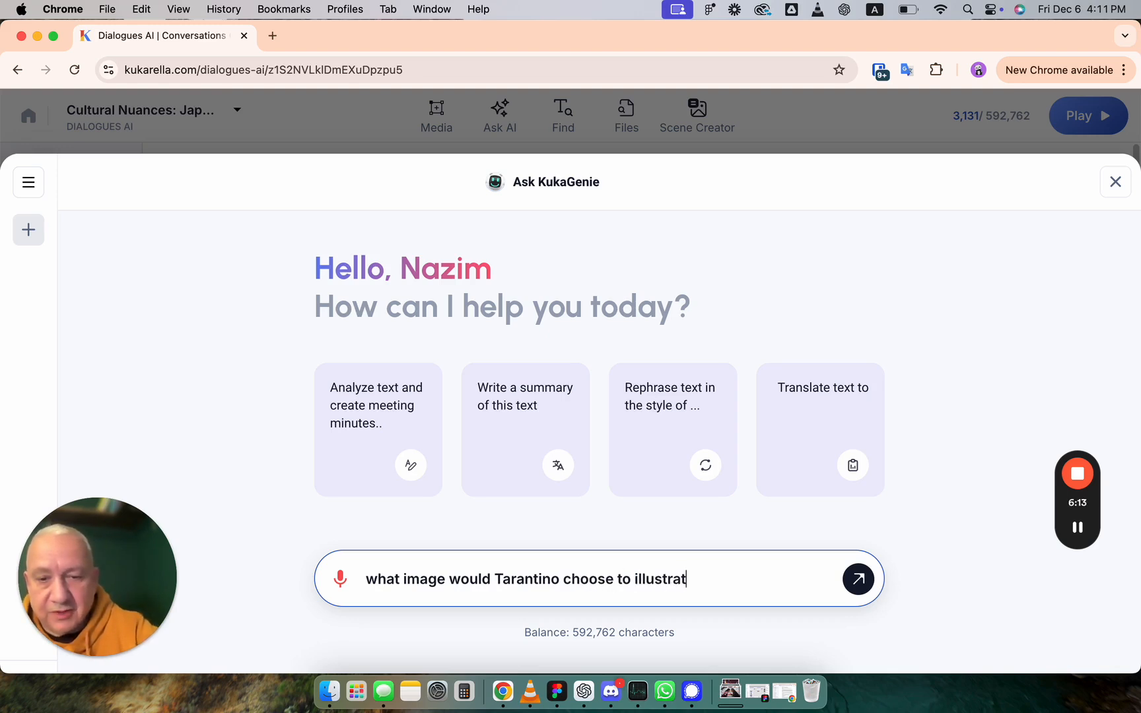
{"action": "type", "text": "e this di"}
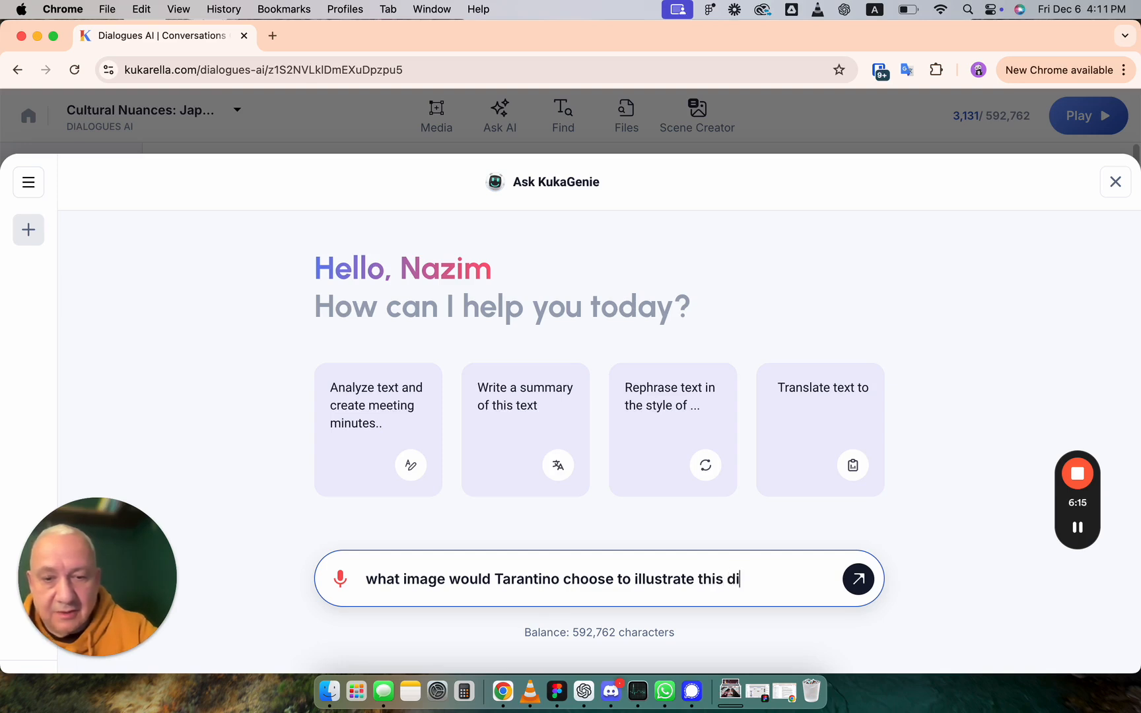
{"action": "type", "text": "alogu"}
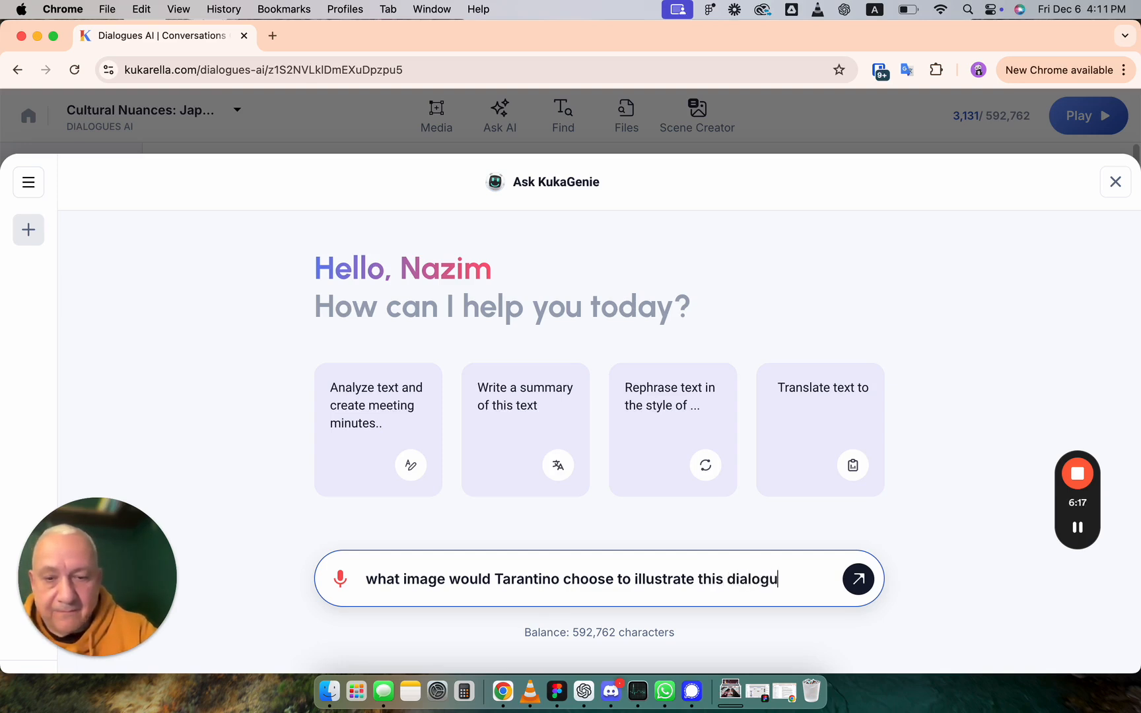
{"action": "type", "text": "e? descripbe"}
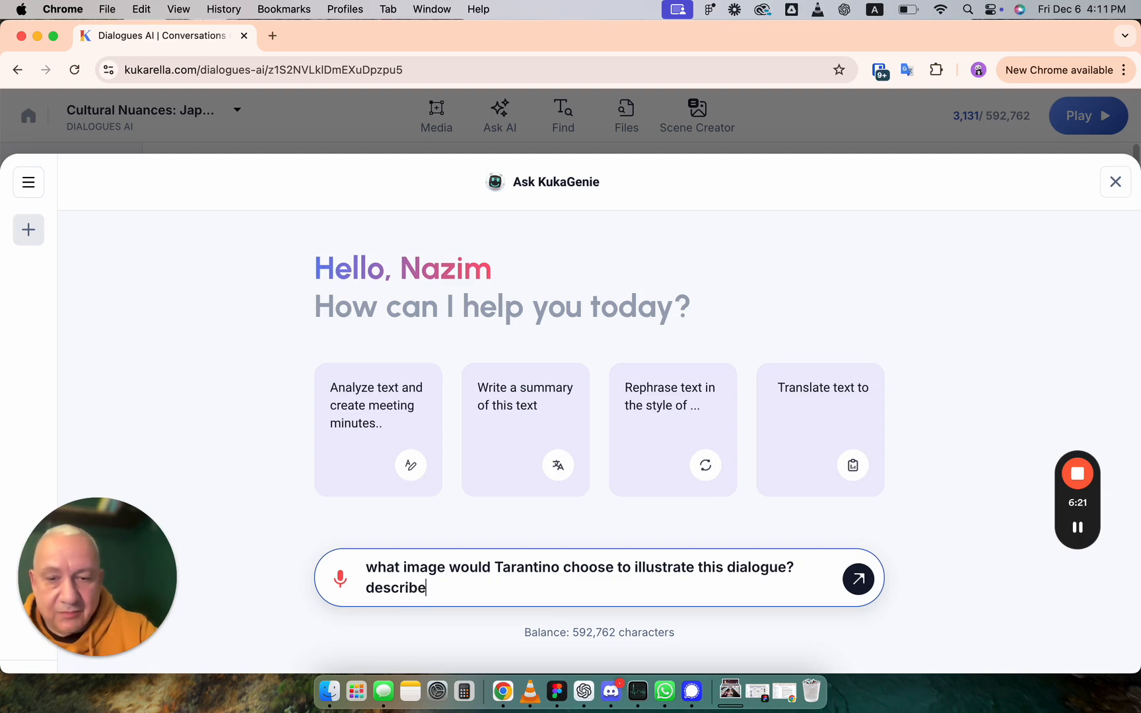
{"action": "type", "text": " for ai im"}
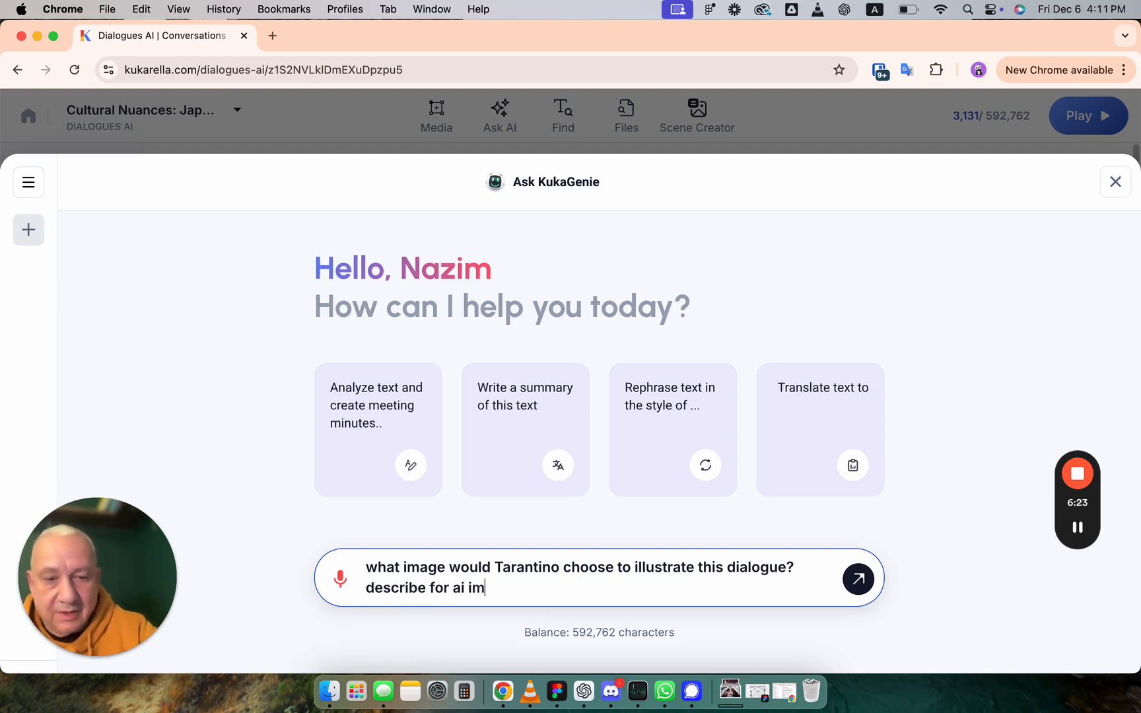
{"action": "type", "text": "age gene"}
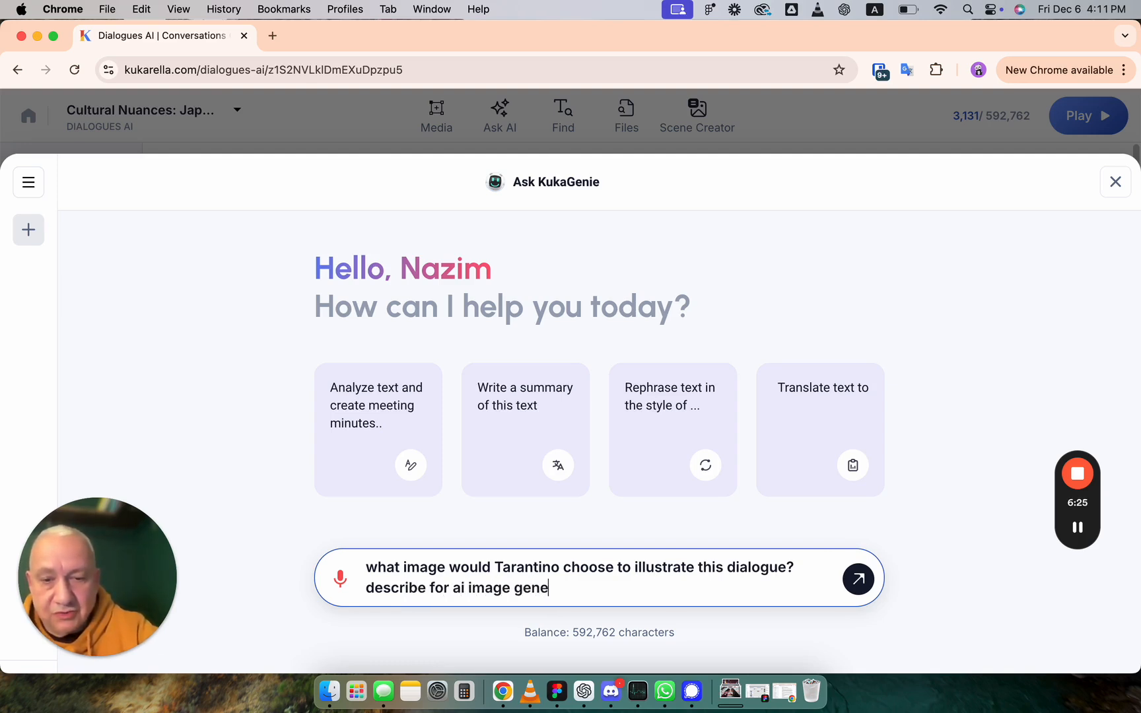
{"action": "type", "text": "rator"}
{"action": "key", "text": "Return"}
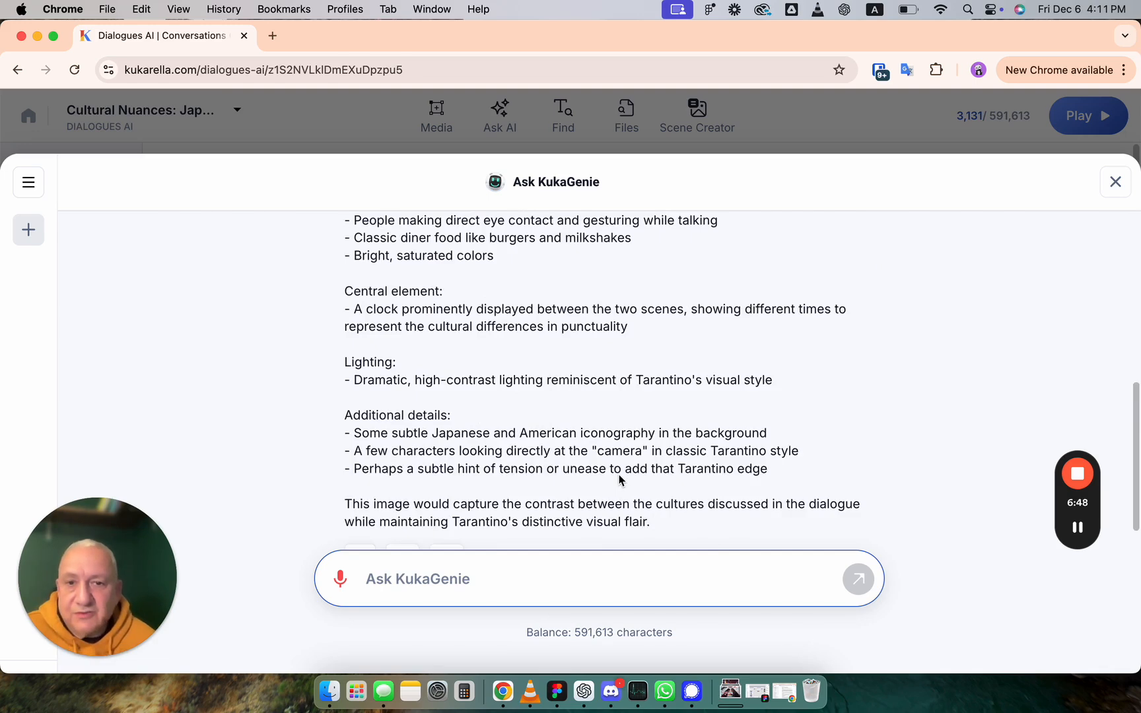
- Review KukaGenie's Tarantino-style image description, copy it to the clipboard, and close the assistant
{"action": "scroll", "coordinate": [620, 480], "scroll_direction": "up", "scroll_amount": 8}
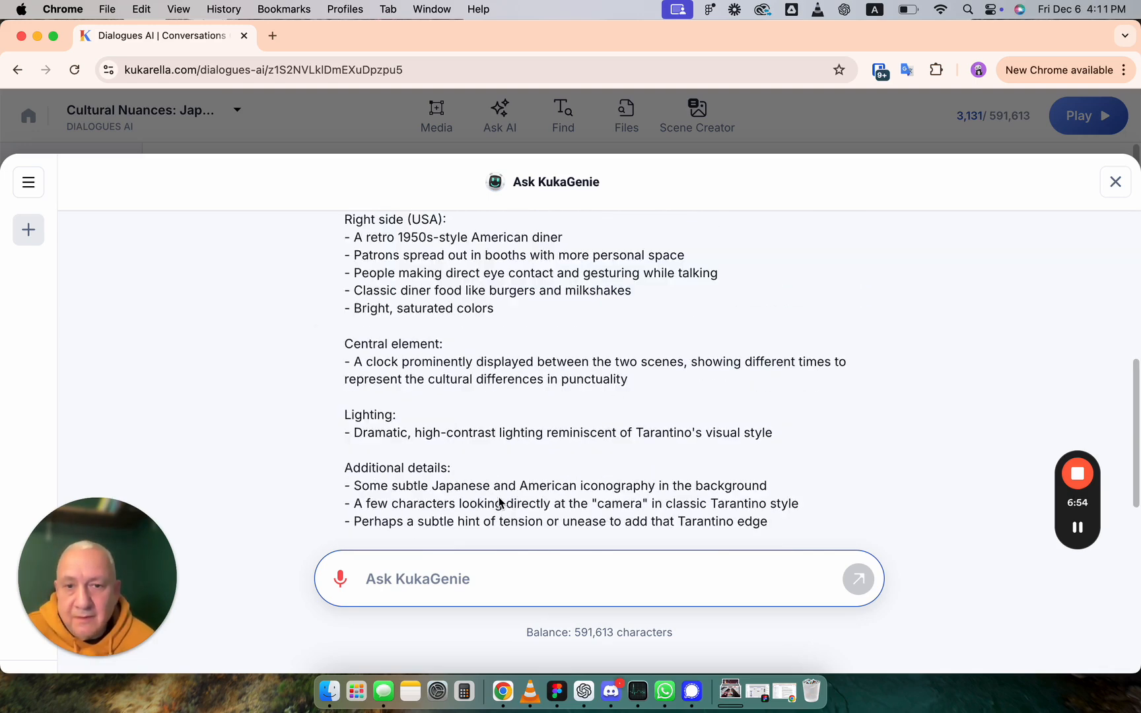
{"action": "scroll", "coordinate": [522, 515], "scroll_direction": "down", "scroll_amount": 3}
{"action": "left_click", "coordinate": [454, 525]}
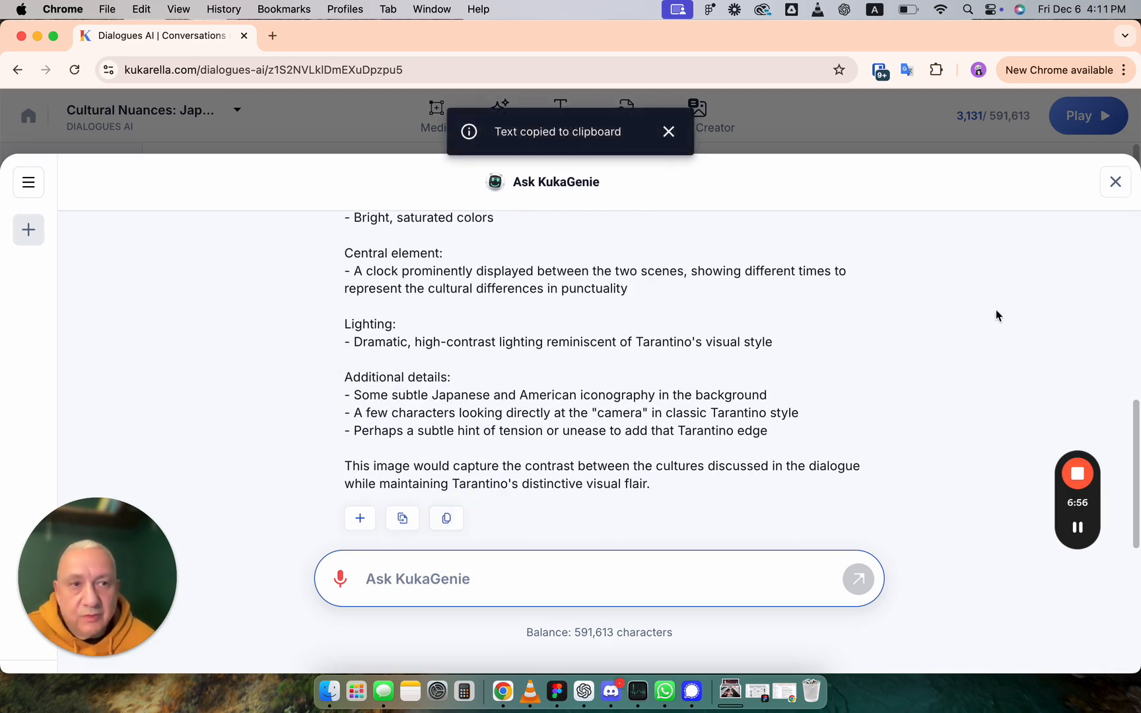
{"action": "left_click", "coordinate": [1115, 181]}
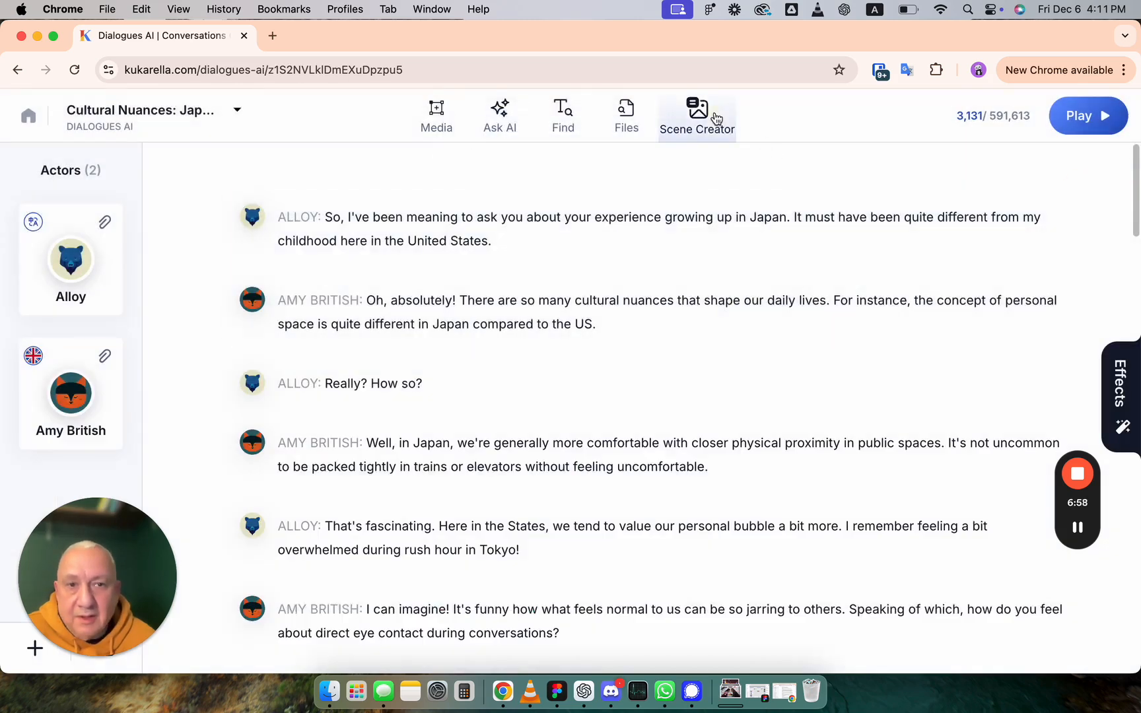
- Start a new Scene Creator image and paste the copied Tarantino-style description as its prompt
{"action": "left_click", "coordinate": [718, 118]}
{"action": "left_click", "coordinate": [525, 187]}
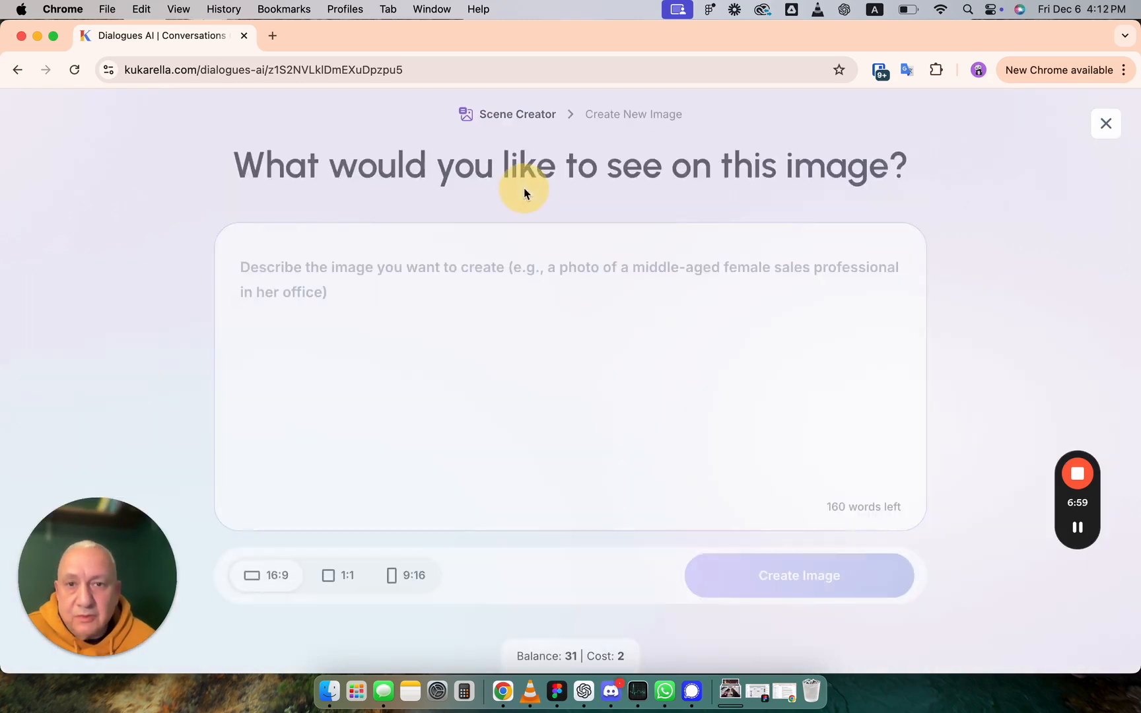
{"action": "left_click", "coordinate": [498, 266]}
{"action": "key", "text": "super+v"}
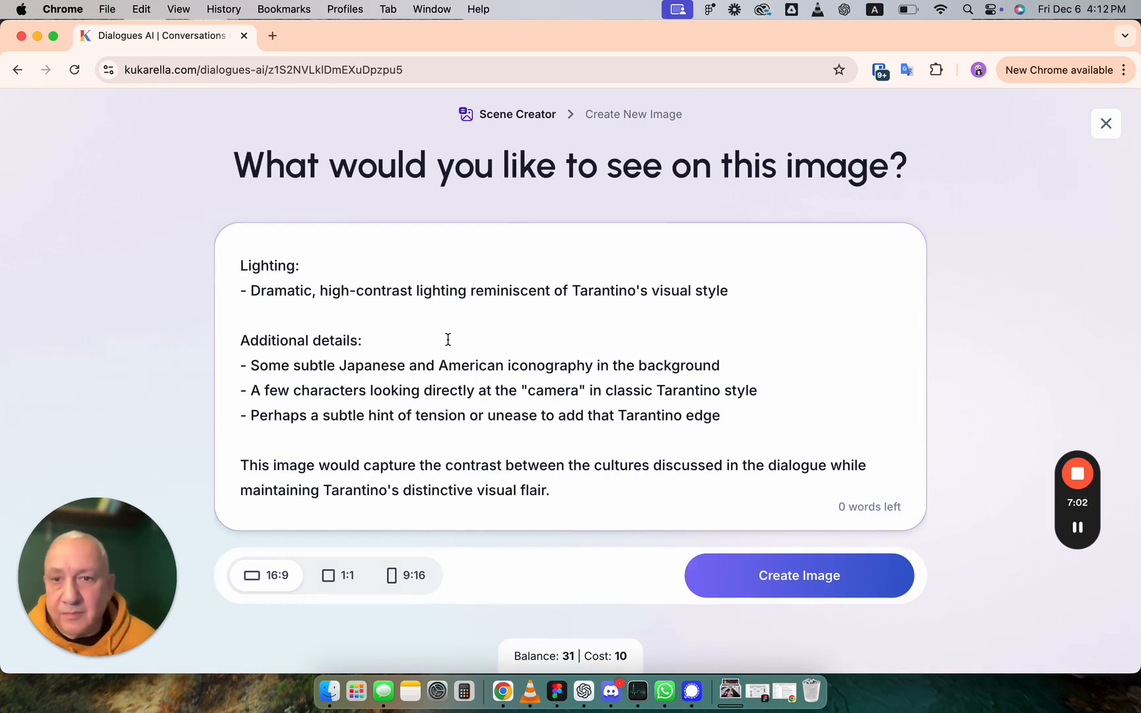
- Delete the introductory sentence so the prompt starts with "A split-screen composition showing two contrasting diner scenes"
{"action": "left_click", "coordinate": [324, 310]}
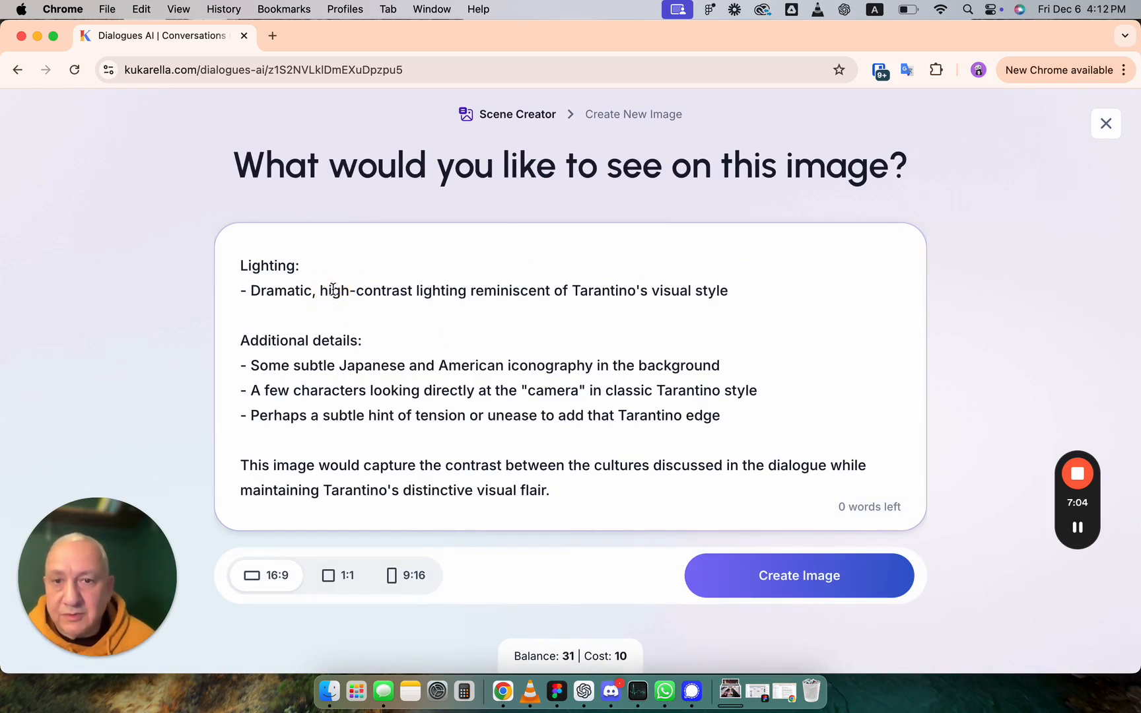
{"action": "key", "text": "Up"}
{"action": "key", "text": "Up"}
{"action": "key", "text": "Up"}
{"action": "key", "text": "Up"}
{"action": "key", "text": "Up"}
{"action": "key", "text": "Up"}
{"action": "key", "text": "Up"}
{"action": "key", "text": "Up"}
{"action": "key", "text": "Up"}
{"action": "key", "text": "Up"}
{"action": "key", "text": "Up"}
{"action": "key", "text": "Up"}
{"action": "key", "text": "Up"}
{"action": "key", "text": "Up"}
{"action": "key", "text": "Up"}
{"action": "key", "text": "Up"}
{"action": "key", "text": "Up"}
{"action": "key", "text": "Up"}
{"action": "key", "text": "Up"}
{"action": "key", "text": "Up"}
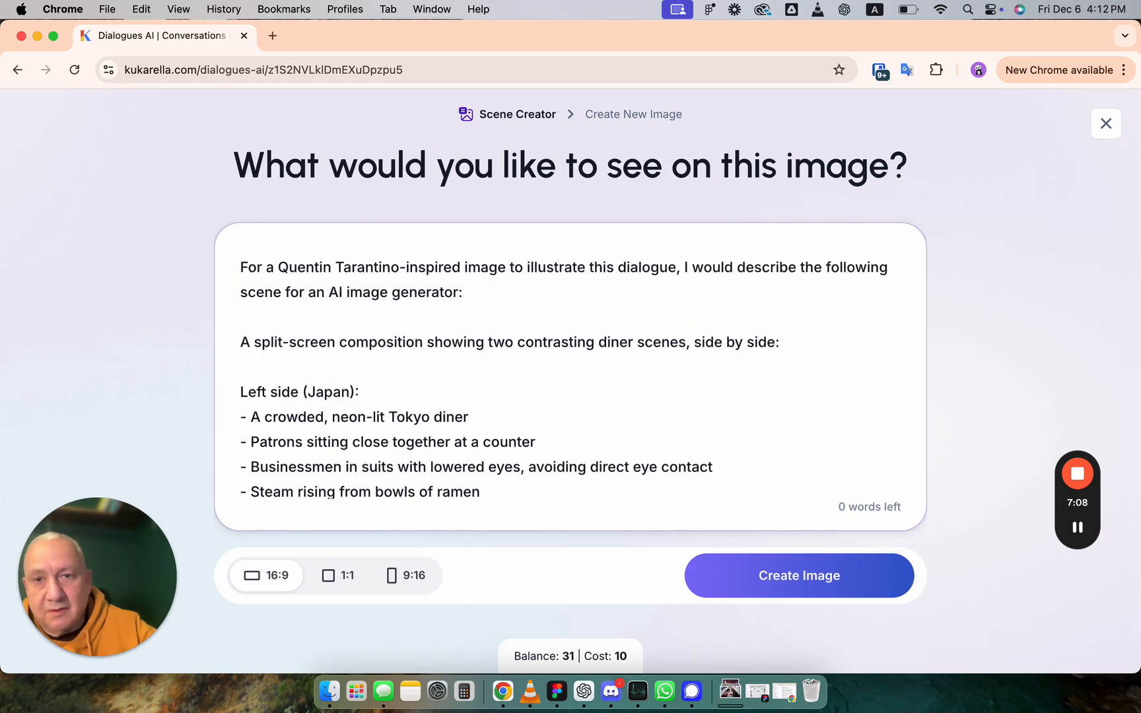
{"action": "key", "text": "shift+Down"}
{"action": "key", "text": "shift+Down"}
{"action": "key", "text": "BackSpace"}
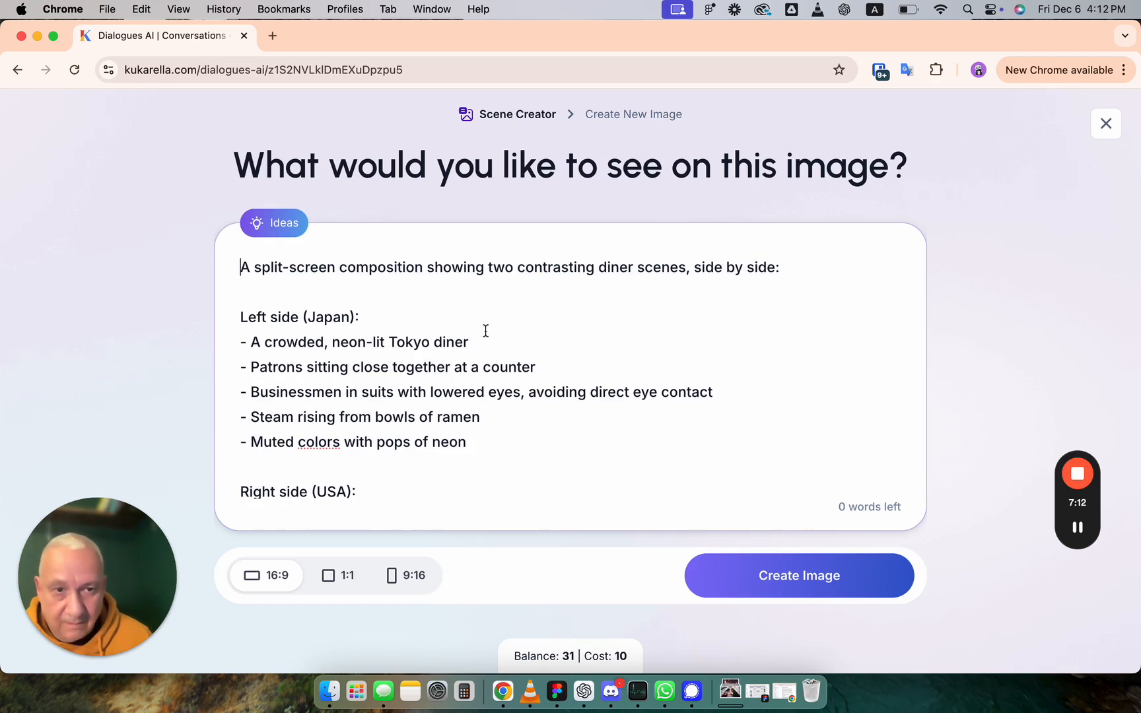
- Delete the closing paragraph that starts with "This image would capture the contrast" from the prompt
{"action": "left_click", "coordinate": [439, 451]}
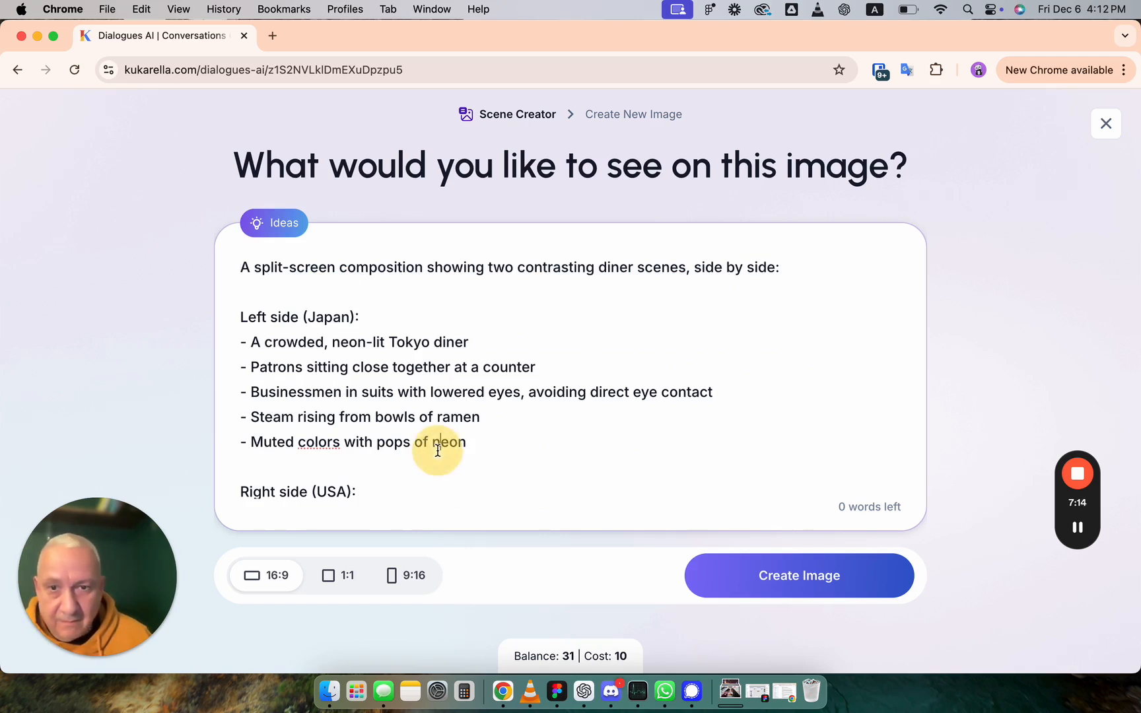
{"action": "key", "text": "super+Down"}
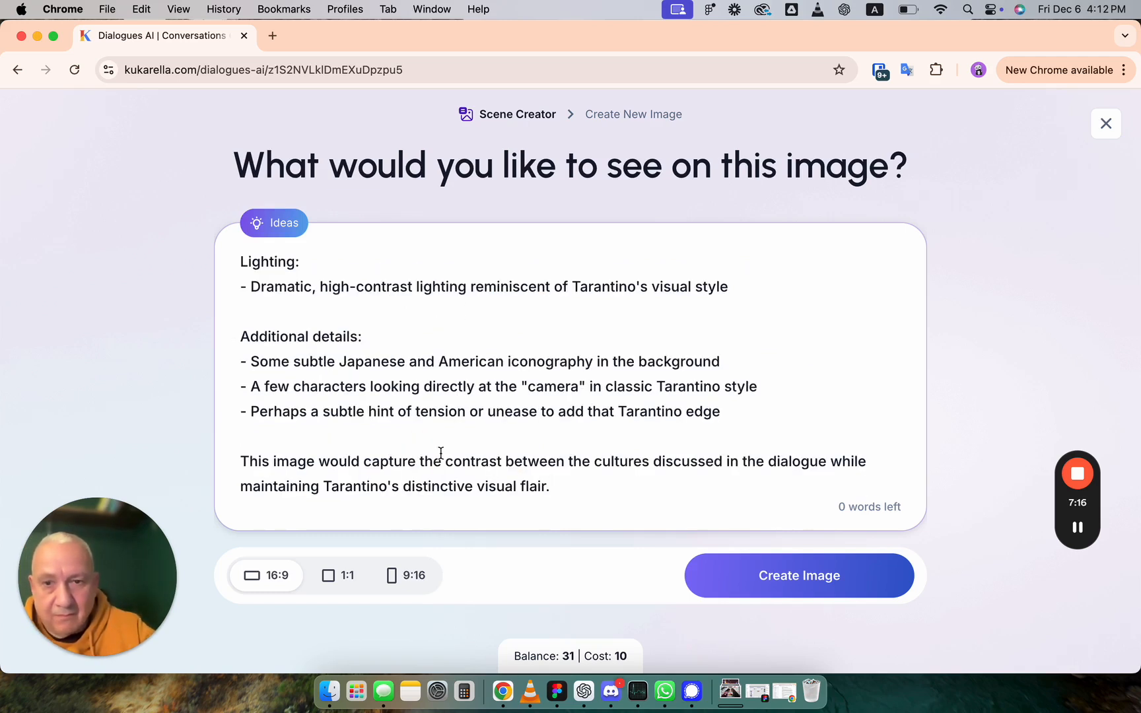
{"action": "key", "text": "shift+Up"}
{"action": "key", "text": "shift+Up"}
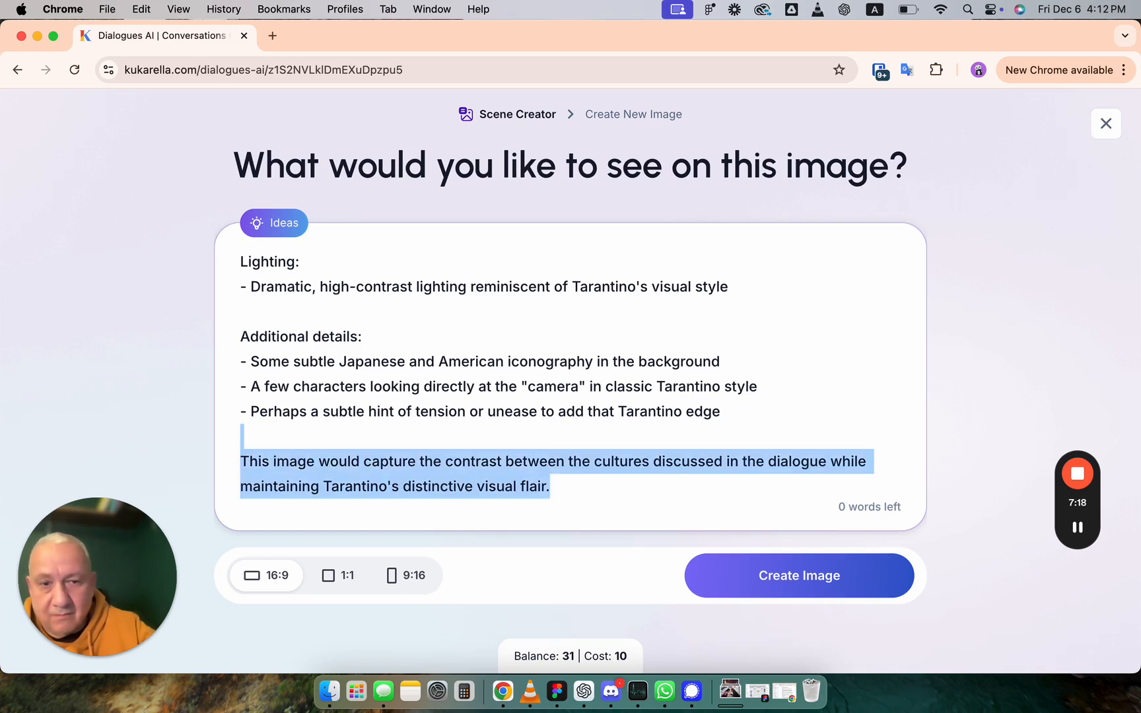
{"action": "key", "text": "BackSpace"}
{"action": "key", "text": "BackSpace"}
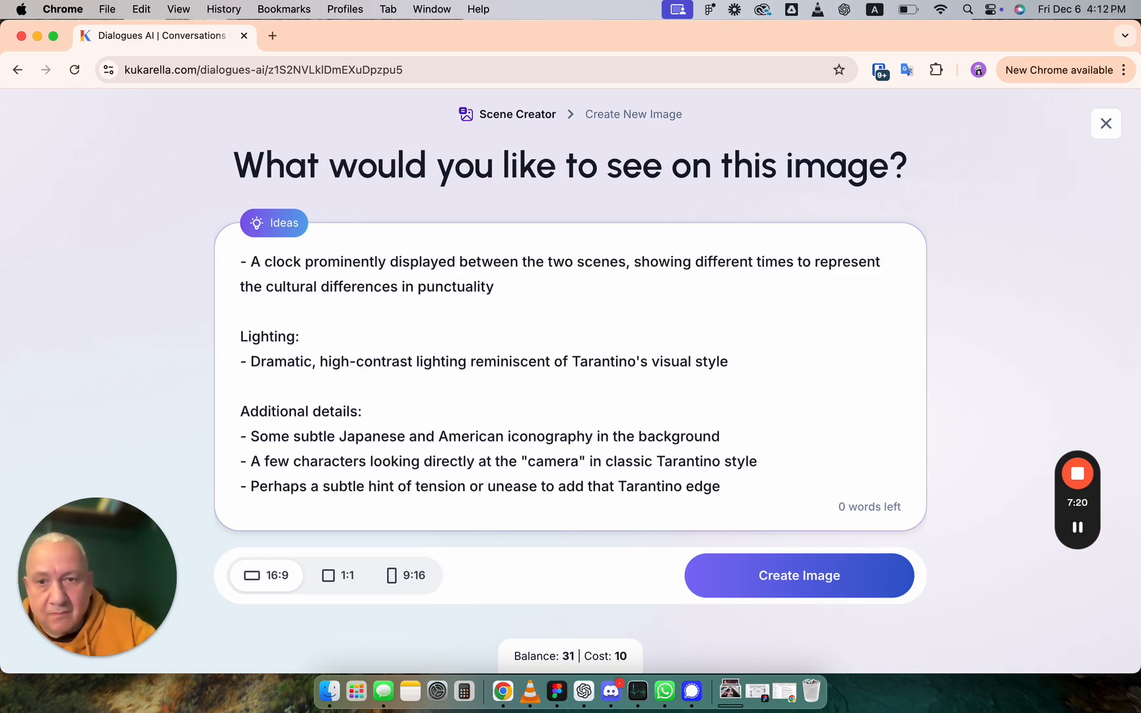
- Delete the "Additional details" section and the blank line left after the Lighting section of the prompt
{"action": "key", "text": "shift+Up"}
{"action": "key", "text": "shift+Up"}
{"action": "key", "text": "shift+Up"}
{"action": "key", "text": "shift+Up"}
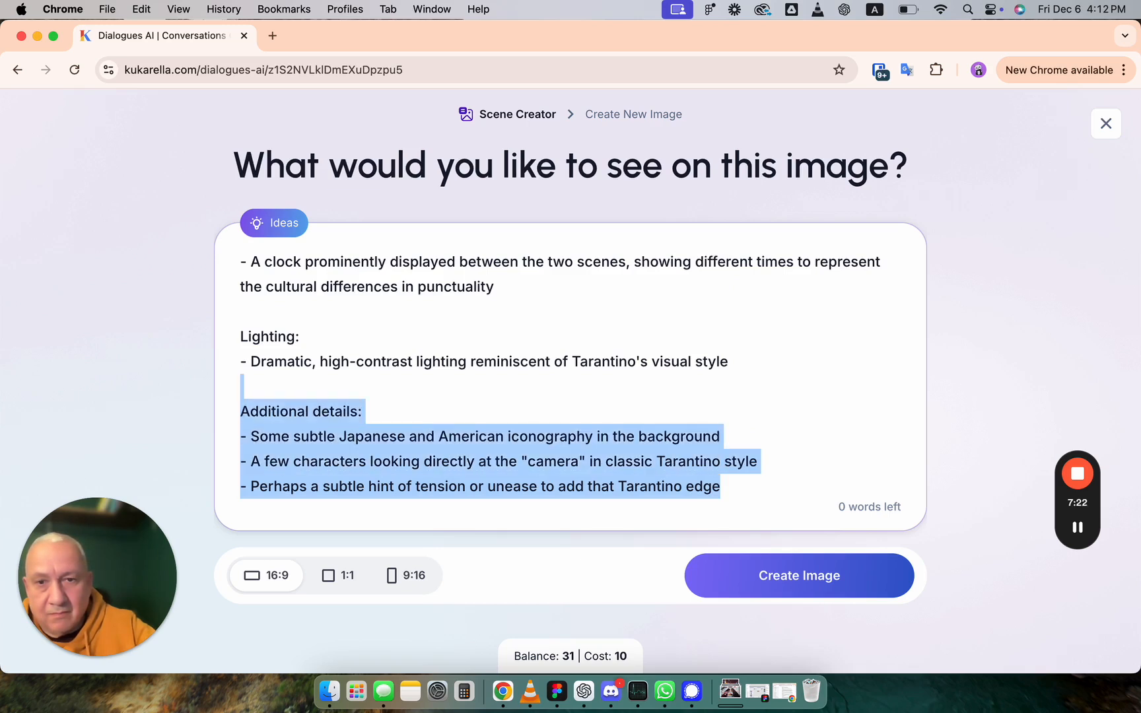
{"action": "key", "text": "BackSpace"}
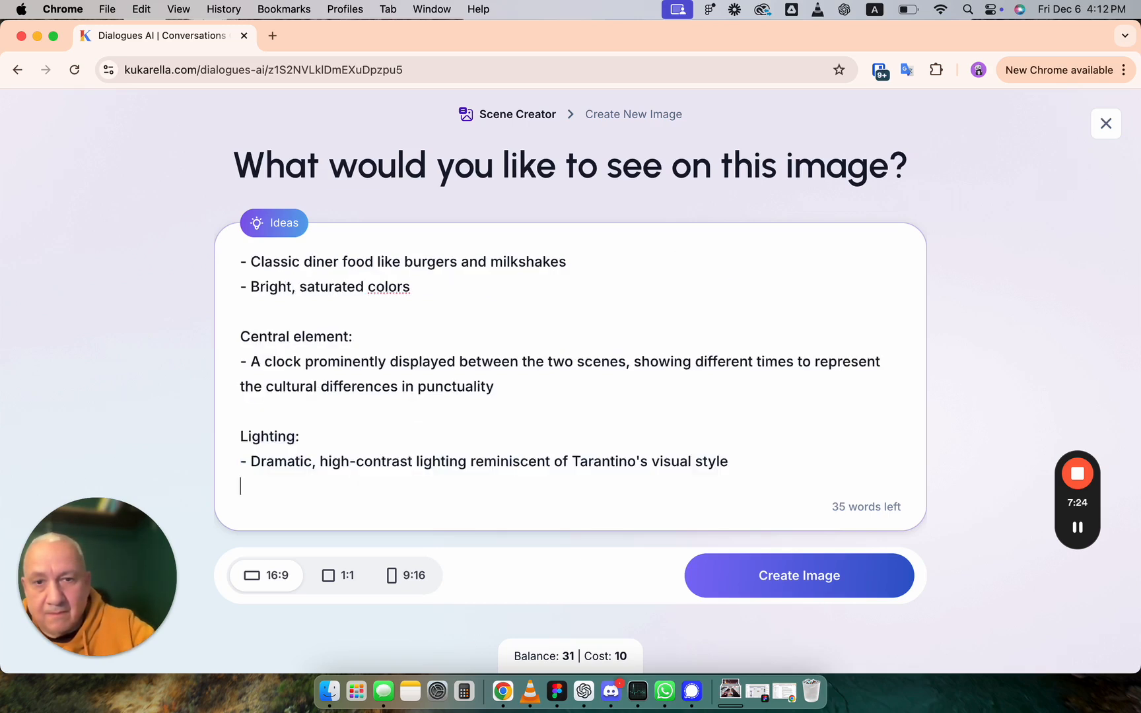
{"action": "key", "text": "BackSpace"}
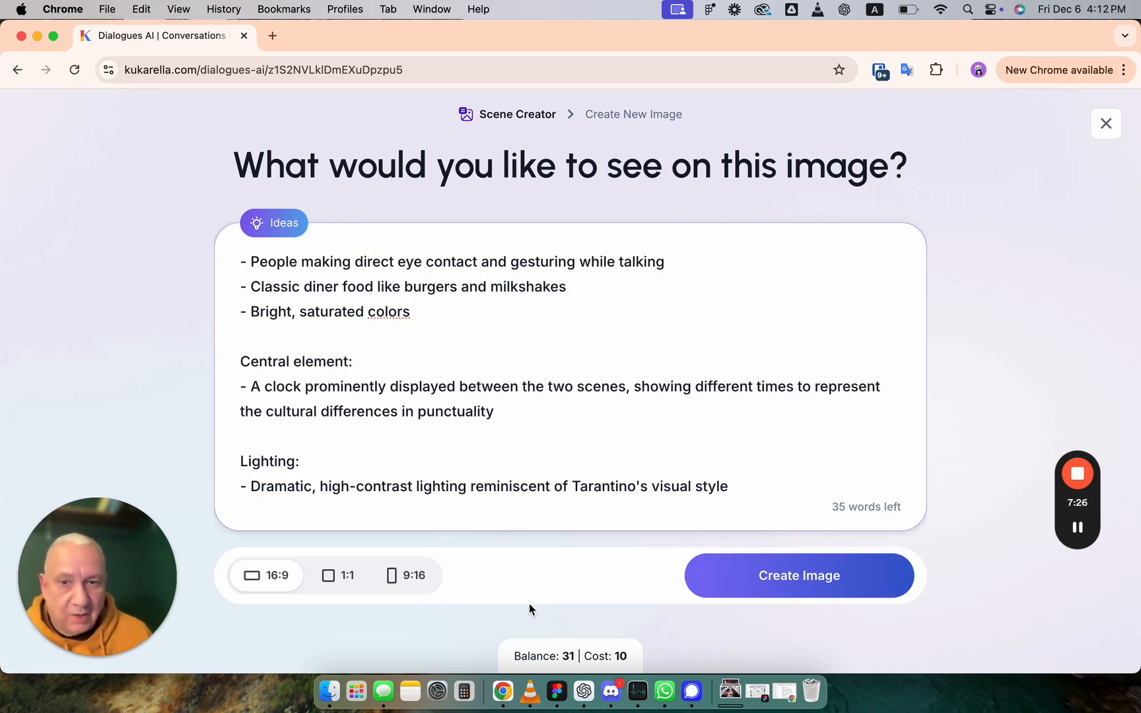
- Generate the split-screen diner image in 16:9 format and download it
{"action": "left_click", "coordinate": [839, 594]}
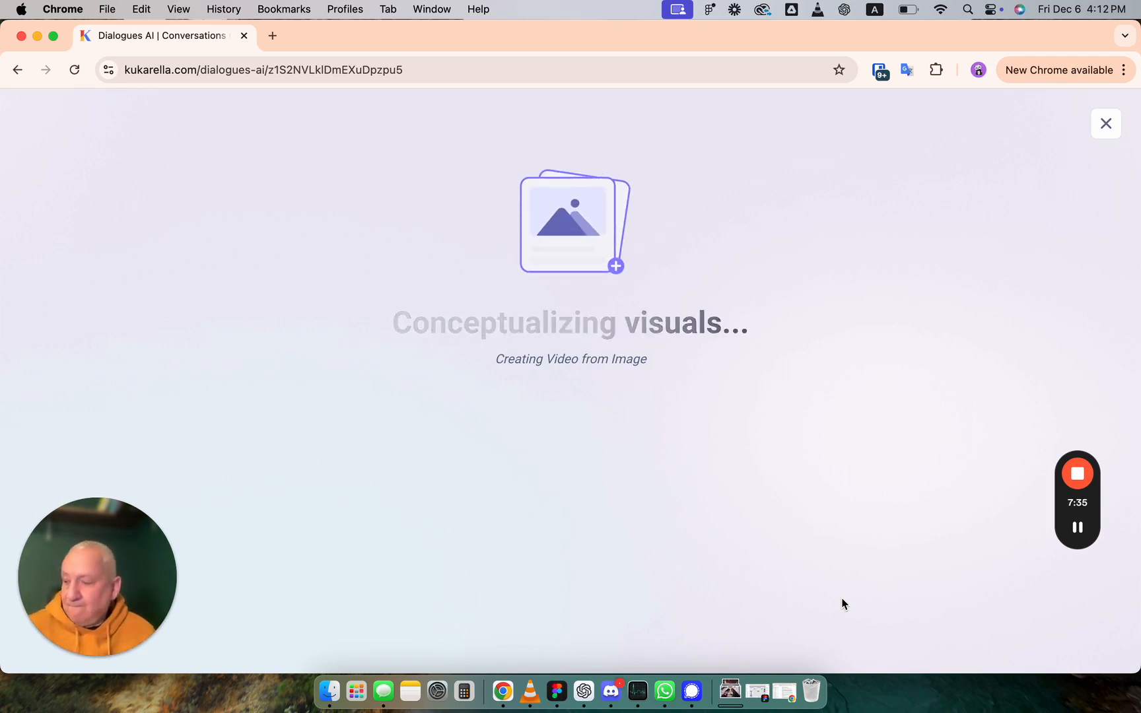
{"action": "mouse_move", "coordinate": [1079, 529]}
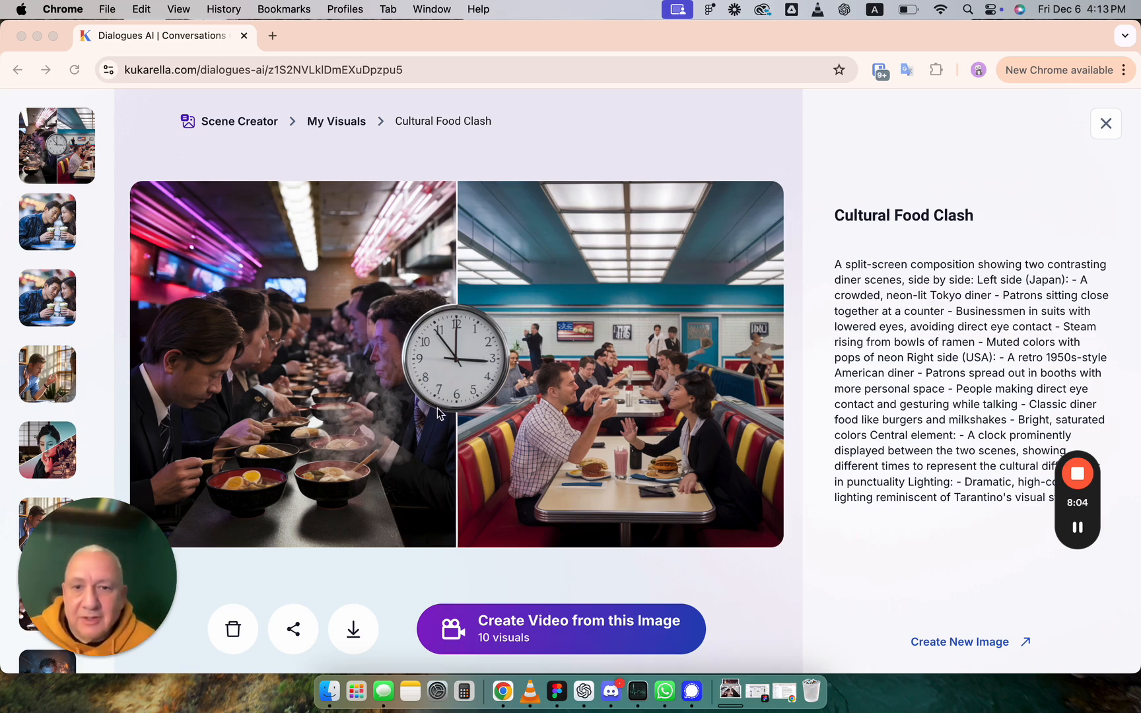
{"action": "left_click", "coordinate": [354, 635]}
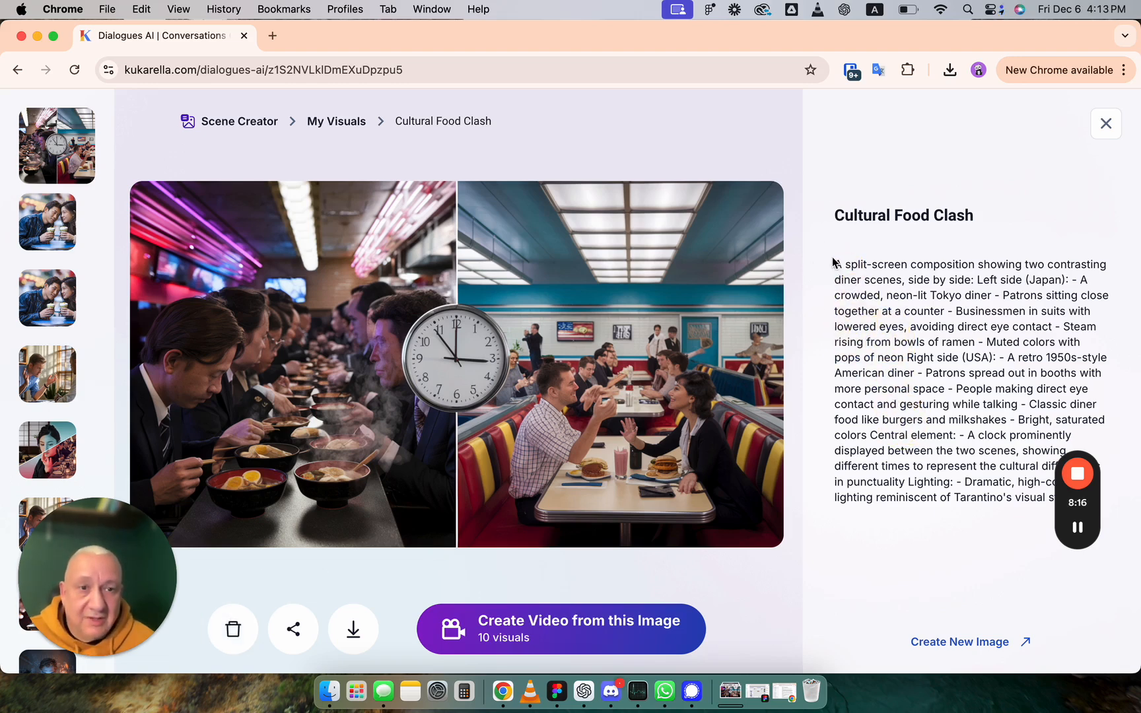
- Highlight the diner image's description, look over the My Visuals gallery, and open the Global Coffee Chat video
{"action": "left_click_drag", "start_coordinate": [836, 265], "coordinate": [913, 497]}
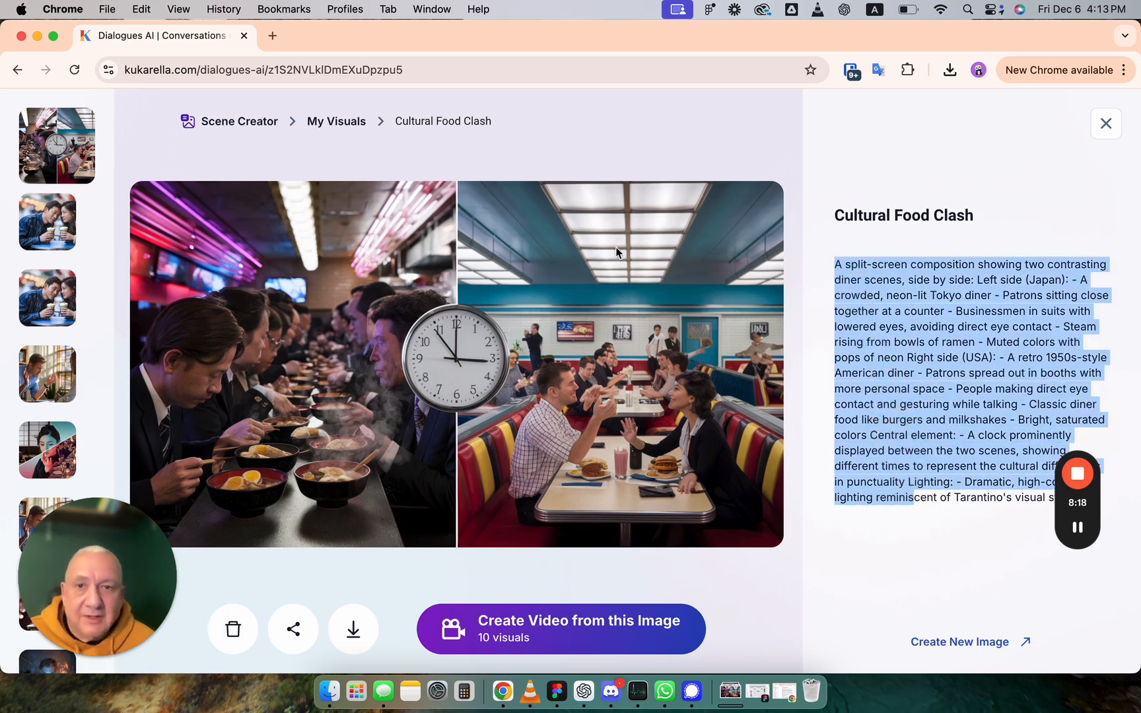
{"action": "left_click", "coordinate": [320, 124]}
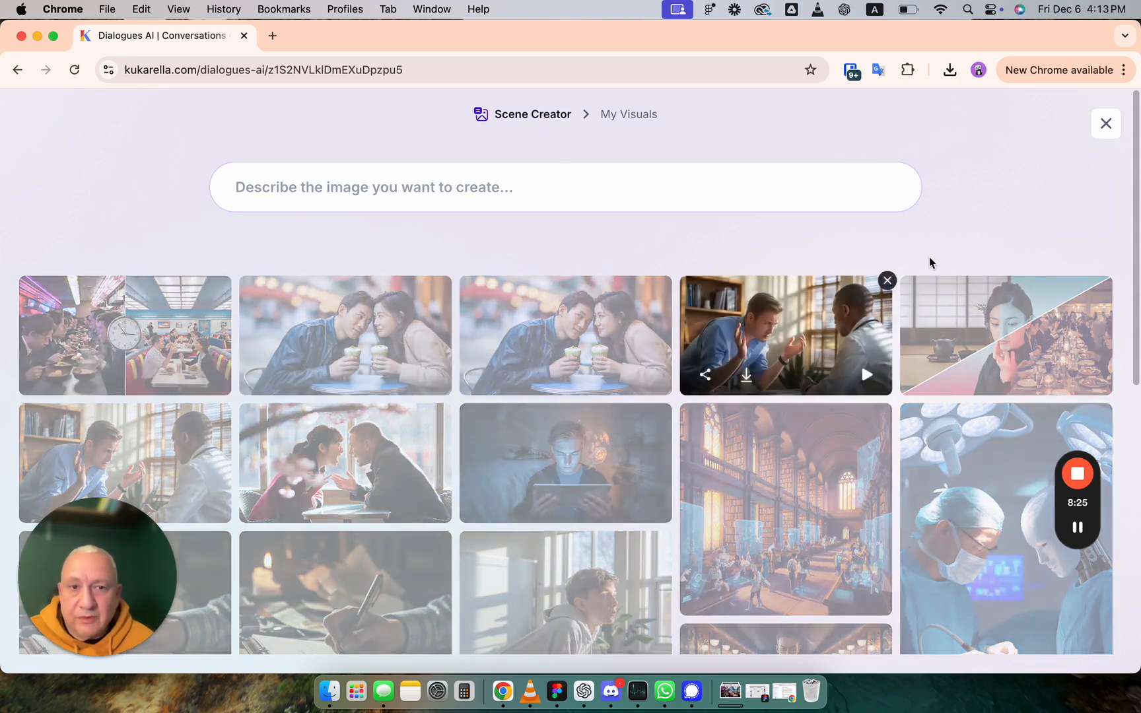
{"action": "scroll", "coordinate": [866, 316], "scroll_direction": "down", "scroll_amount": 1}
{"action": "scroll", "coordinate": [866, 316], "scroll_direction": "up", "scroll_amount": 1}
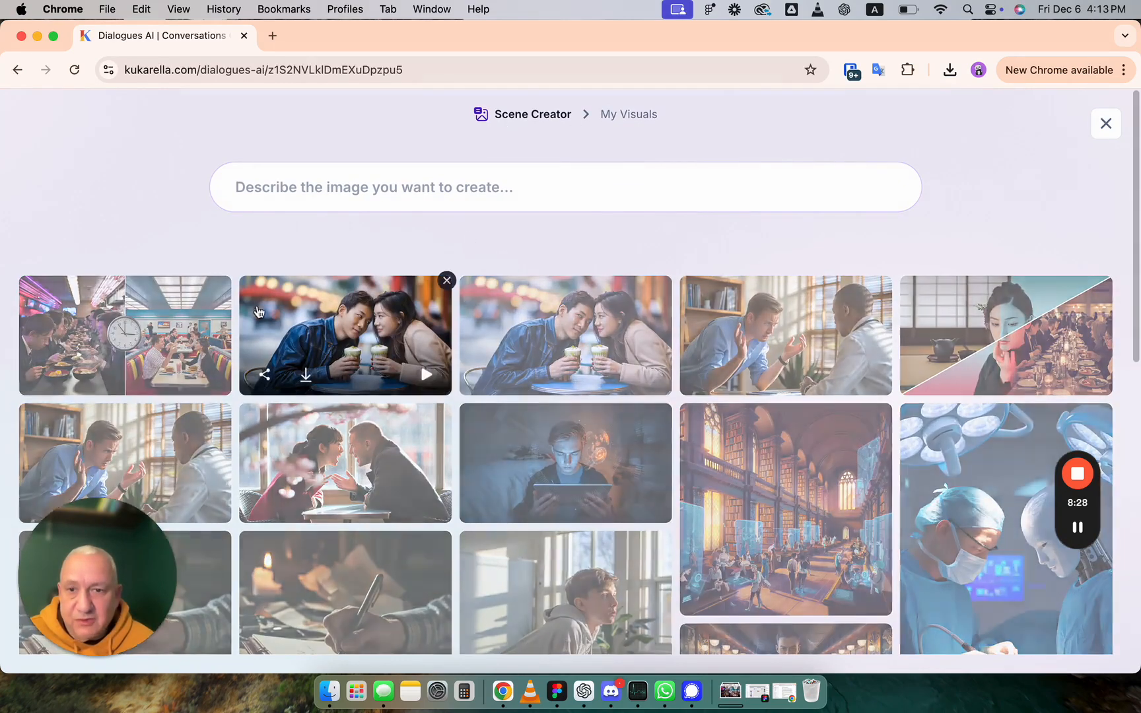
{"action": "left_click", "coordinate": [348, 321]}
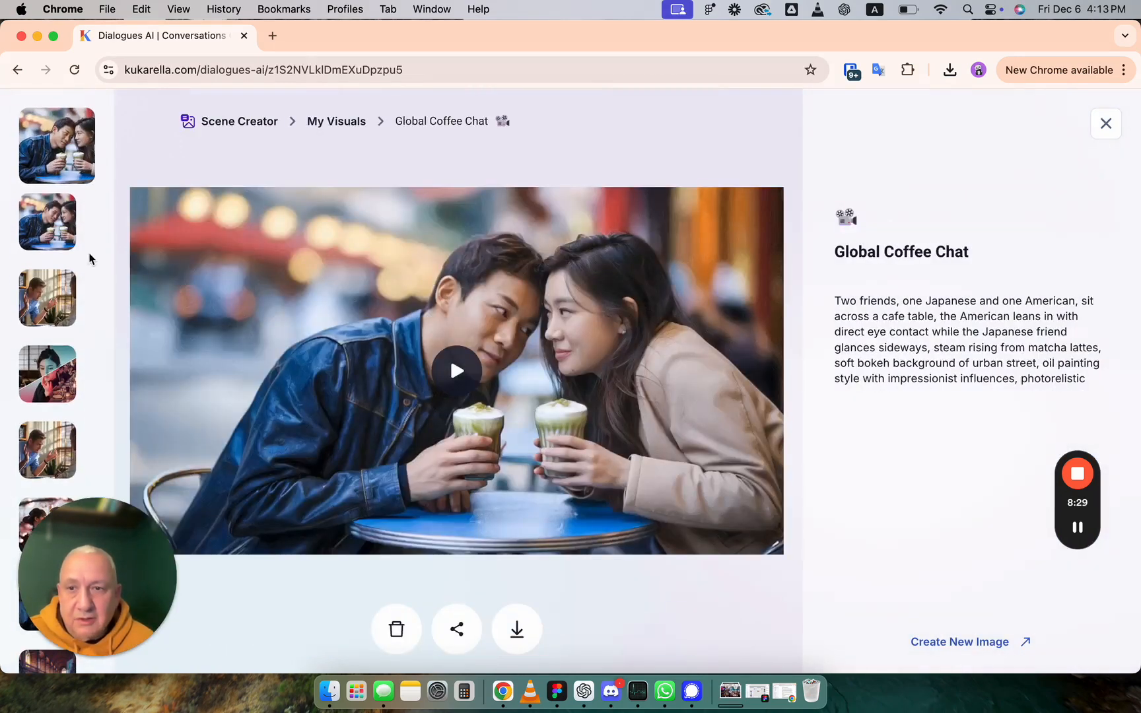
- Browse through the earlier visuals one after another, from the Global Coffee Chat image to Worldwide Education Alliance
{"action": "left_click", "coordinate": [48, 229]}
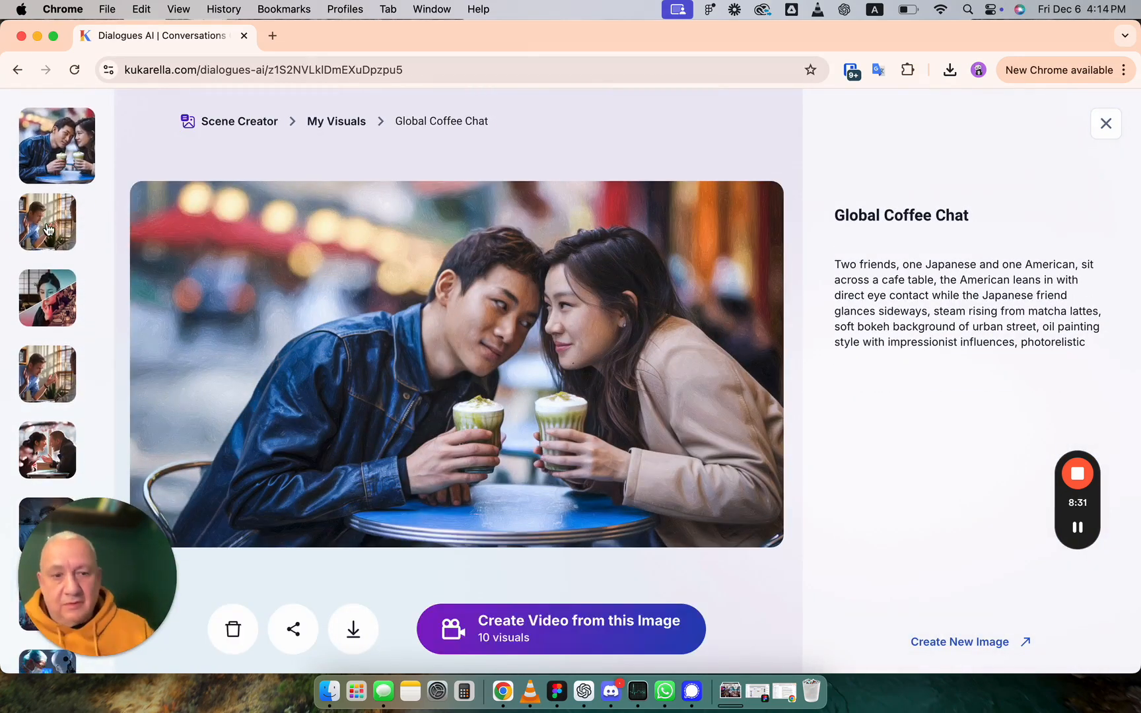
{"action": "left_click", "coordinate": [48, 230]}
{"action": "left_click", "coordinate": [47, 229]}
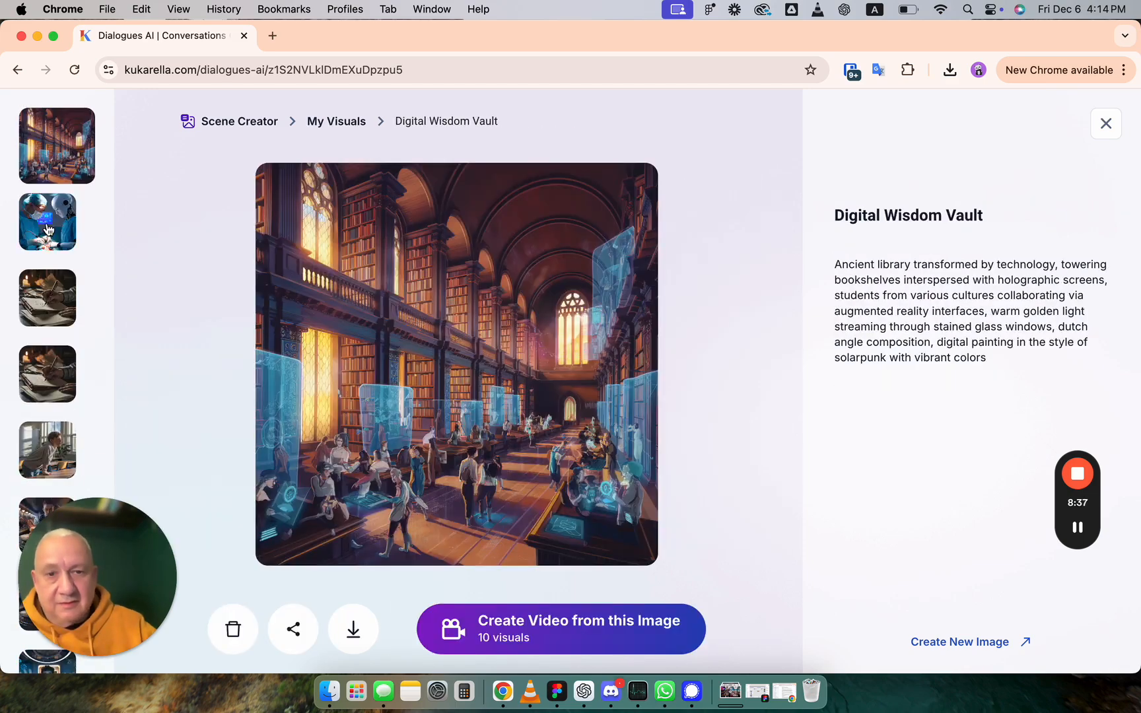
{"action": "left_click", "coordinate": [48, 229]}
{"action": "left_click", "coordinate": [48, 229]}
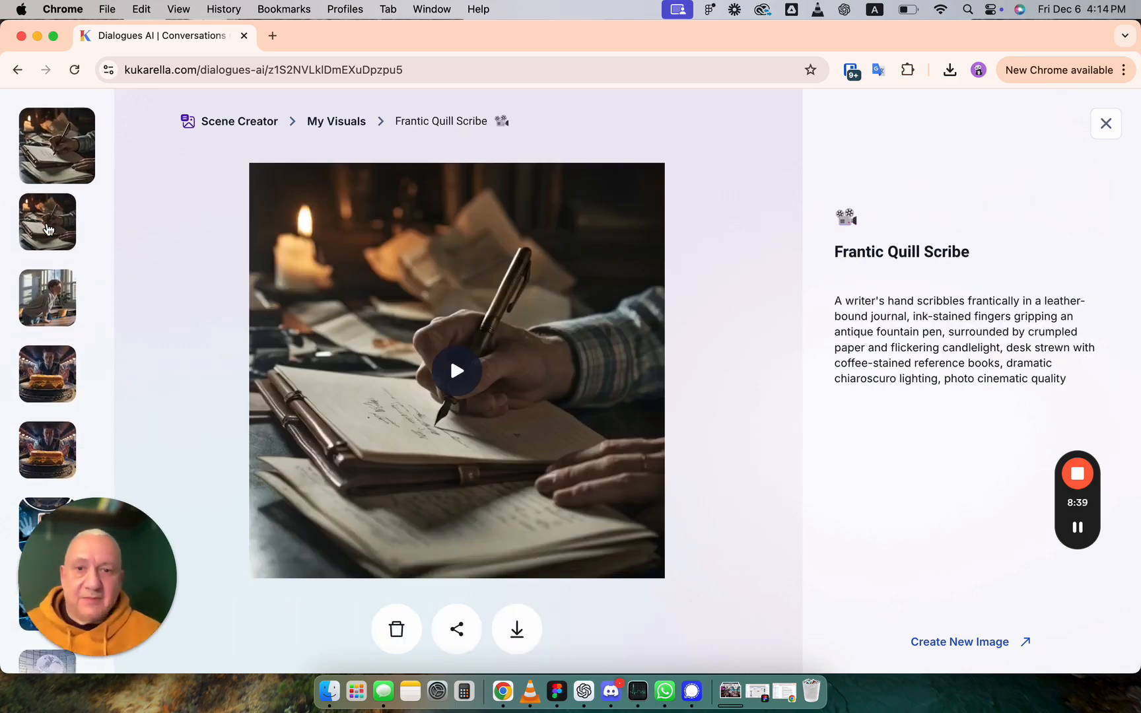
{"action": "left_click", "coordinate": [48, 229]}
{"action": "left_click", "coordinate": [48, 229]}
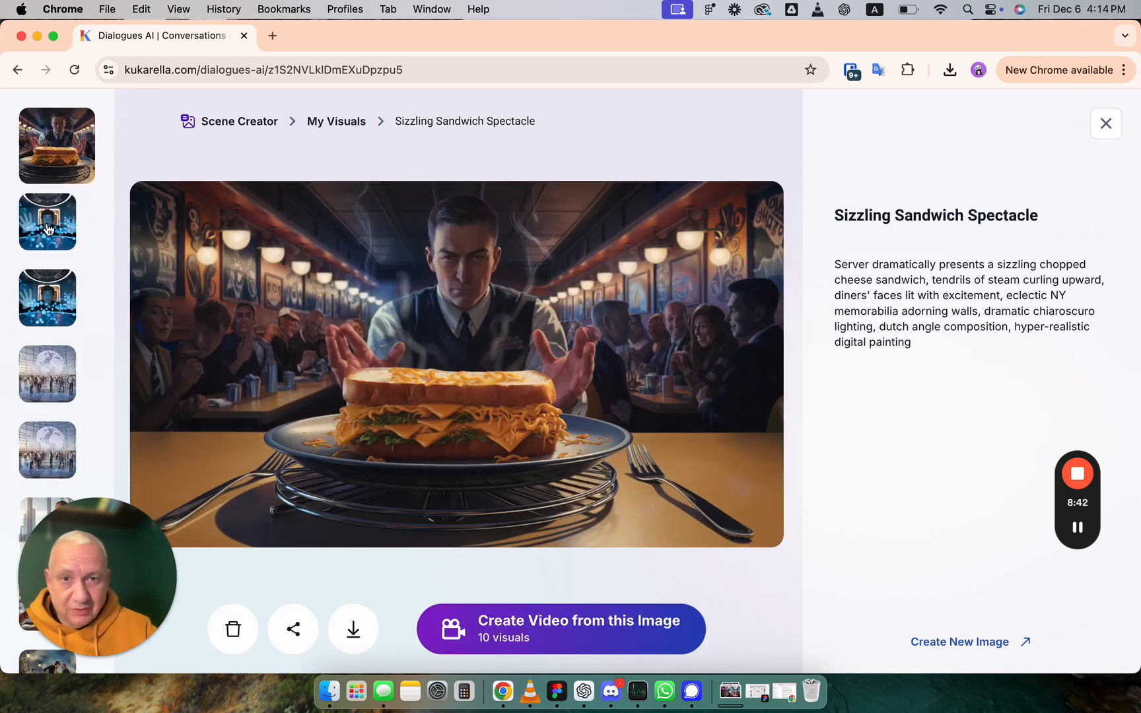
{"action": "left_click", "coordinate": [48, 230]}
{"action": "left_click", "coordinate": [48, 230]}
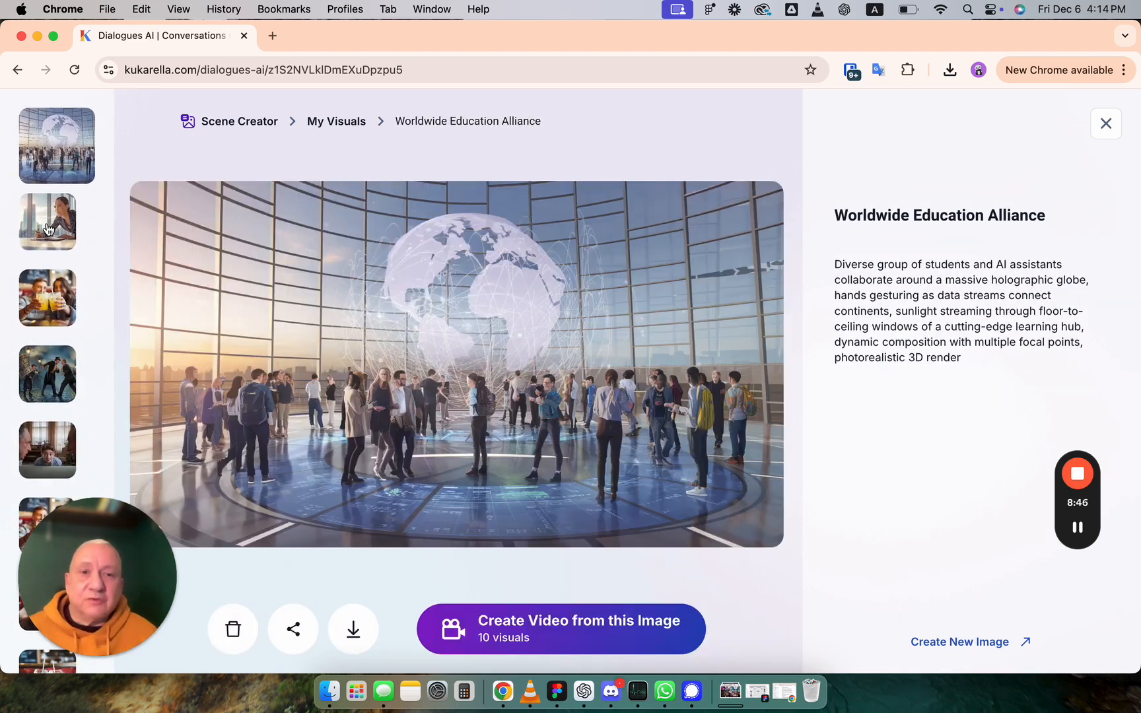